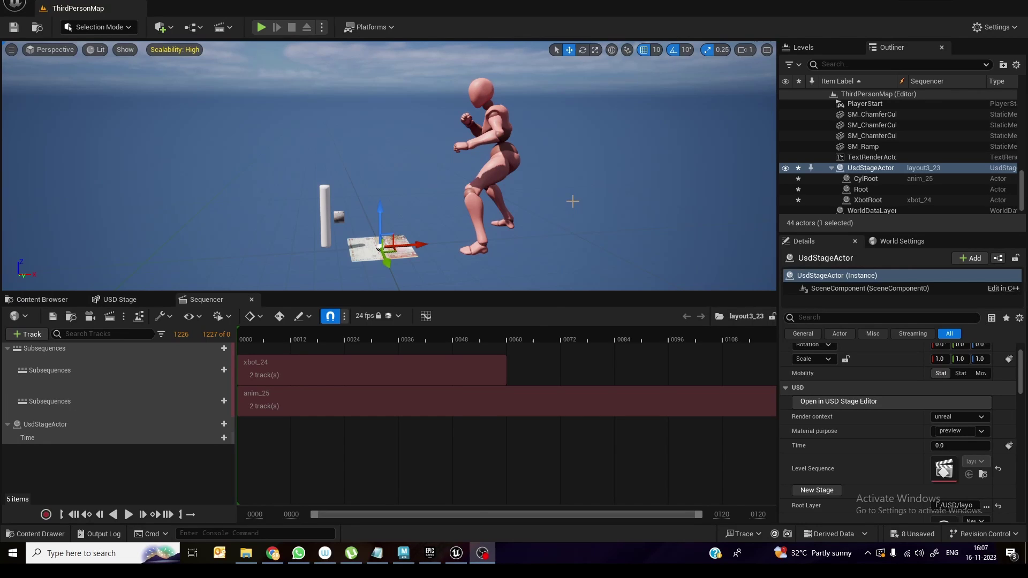
# Play and then pause the imported USD animation in Unreal's Sequencer.
pyautogui.click(430, 554)
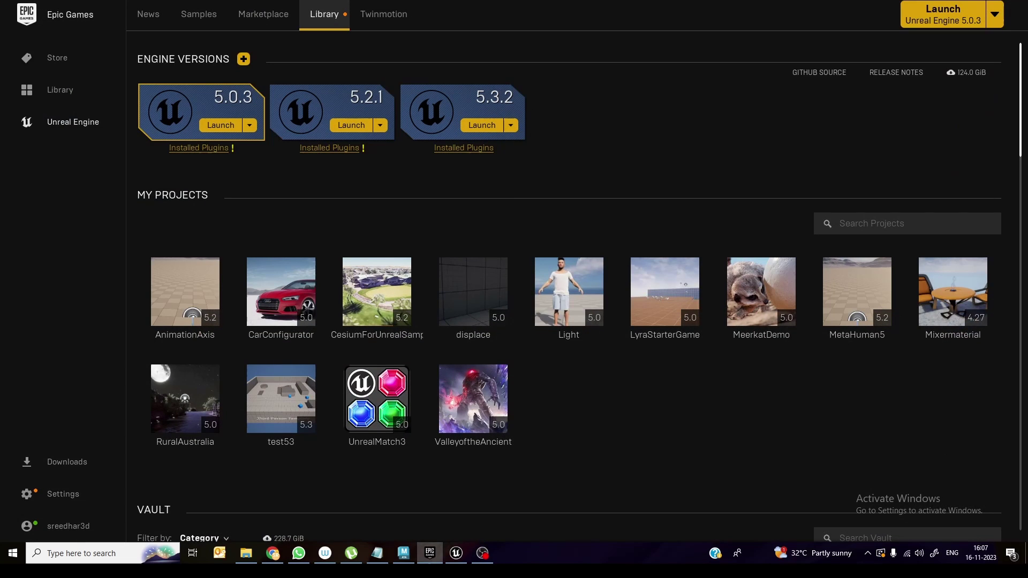
pyautogui.hotkey('alt', 'Tab')
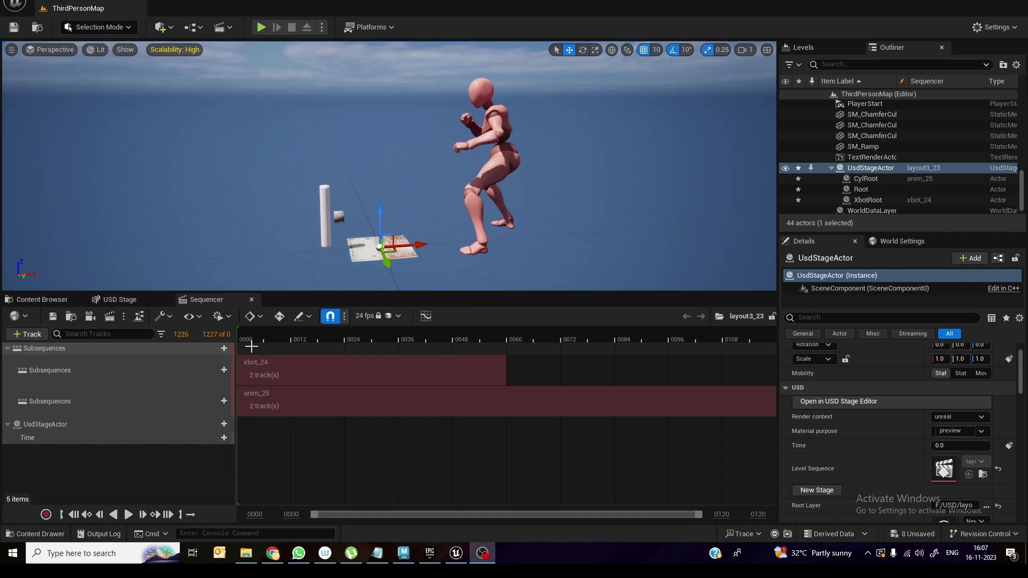
pyautogui.click(128, 515)
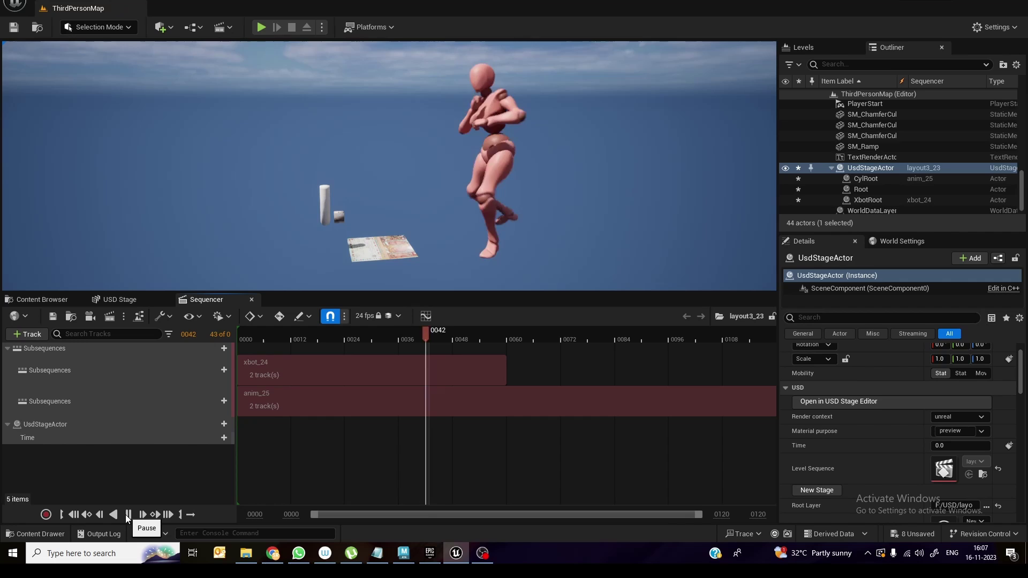
pyautogui.click(128, 515)
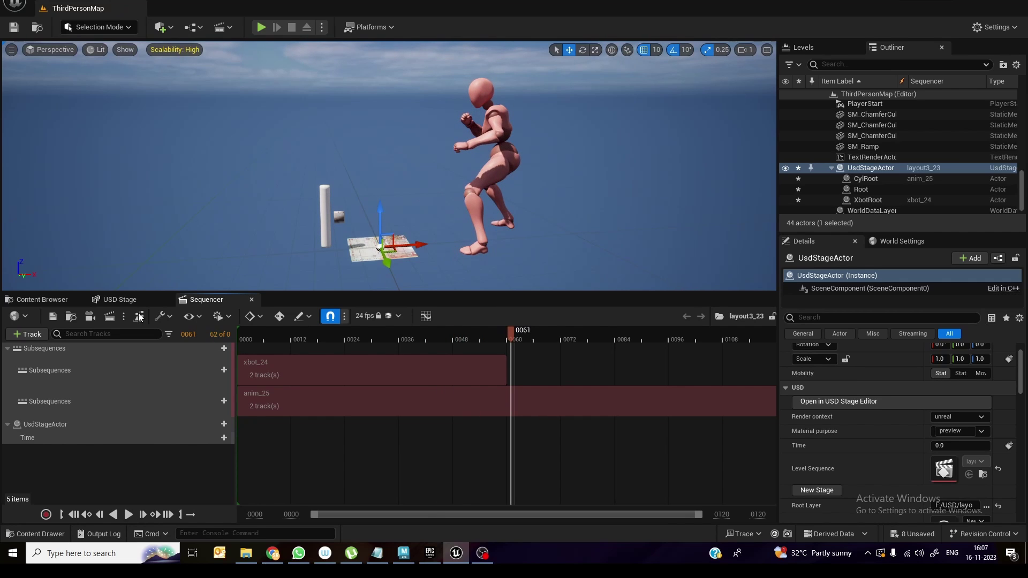
# Expand Root, Ground and Box in the USD Stage hierarchy, inspecting the CylRoot and Root prims.
pyautogui.click(119, 301)
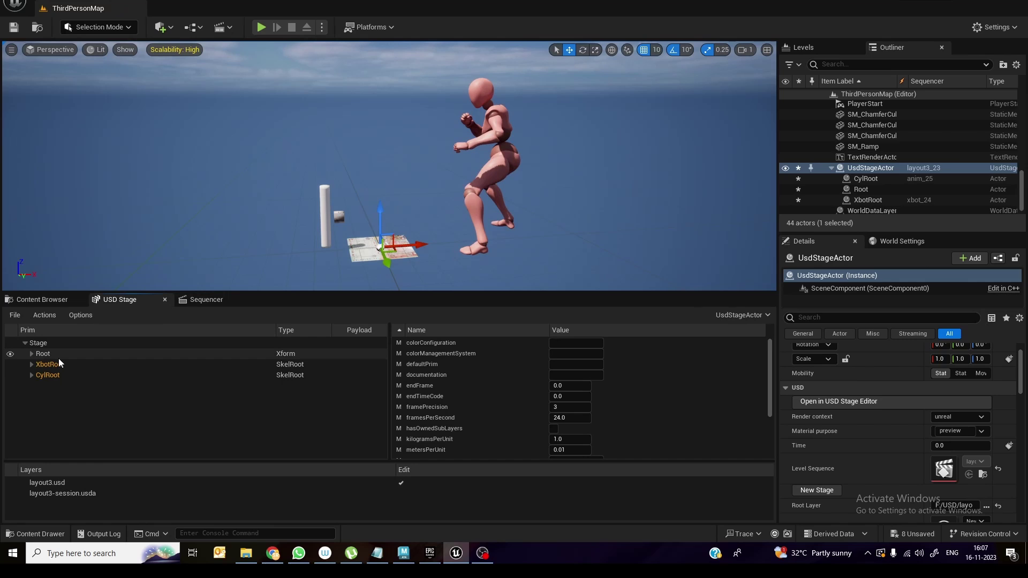
pyautogui.click(31, 353)
pyautogui.click(38, 364)
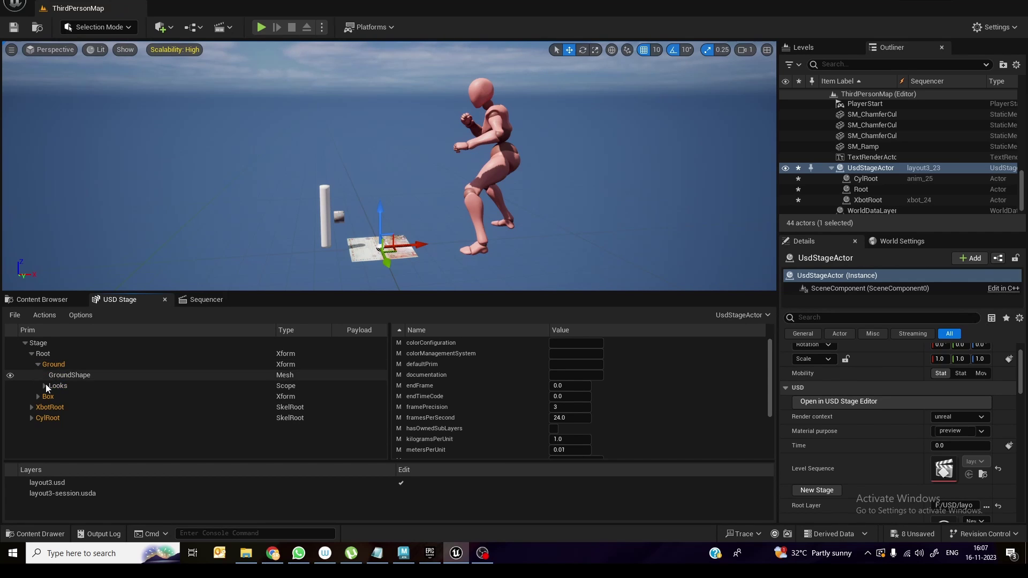
pyautogui.click(38, 396)
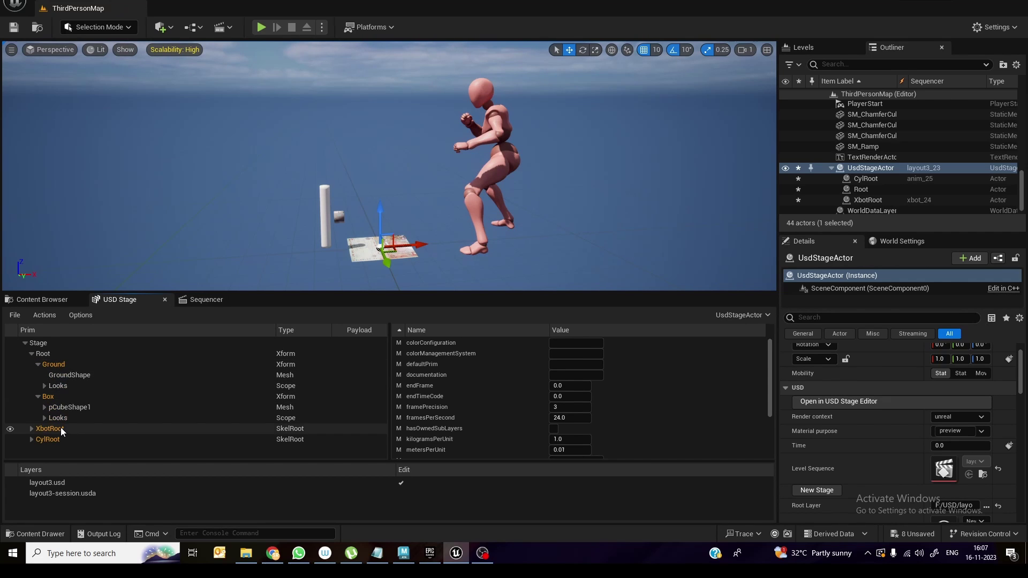
pyautogui.click(66, 440)
pyautogui.click(76, 353)
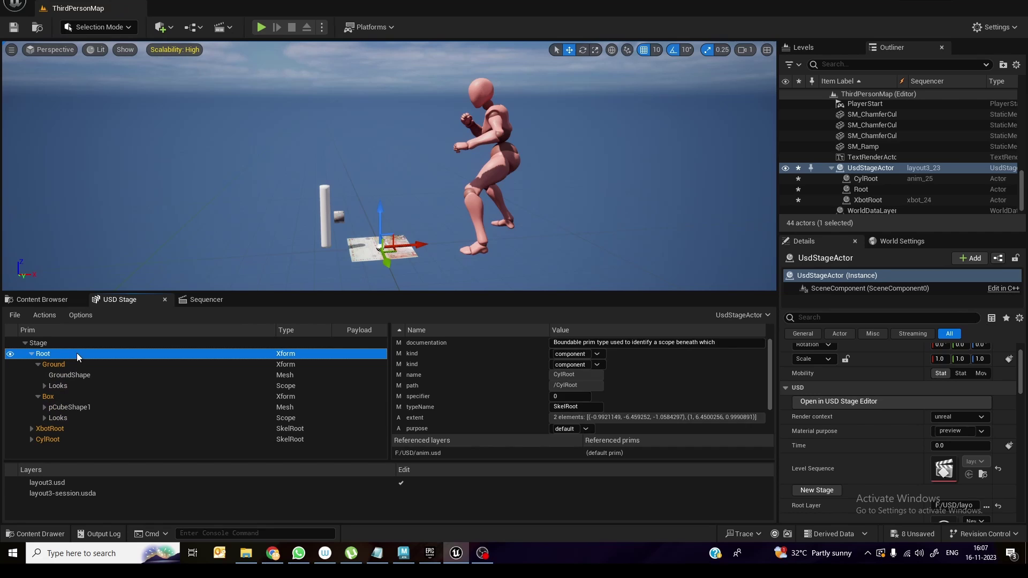
# Select the sky sphere, then switch to Maya and reposition its USD Layer Editor window.
pyautogui.click(547, 220)
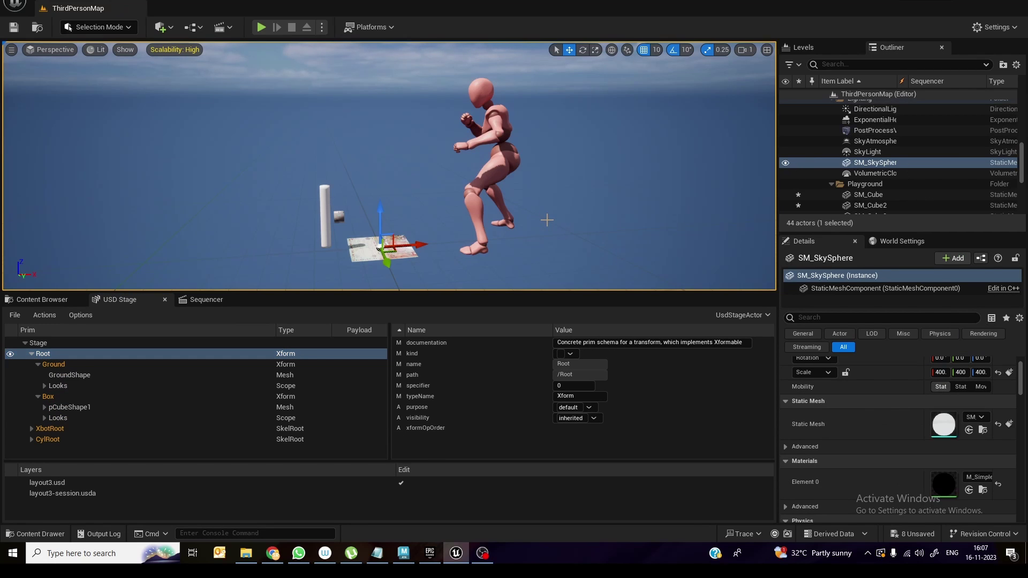
pyautogui.click(403, 554)
pyautogui.moveTo(257, 146); pyautogui.dragTo(301, 148)
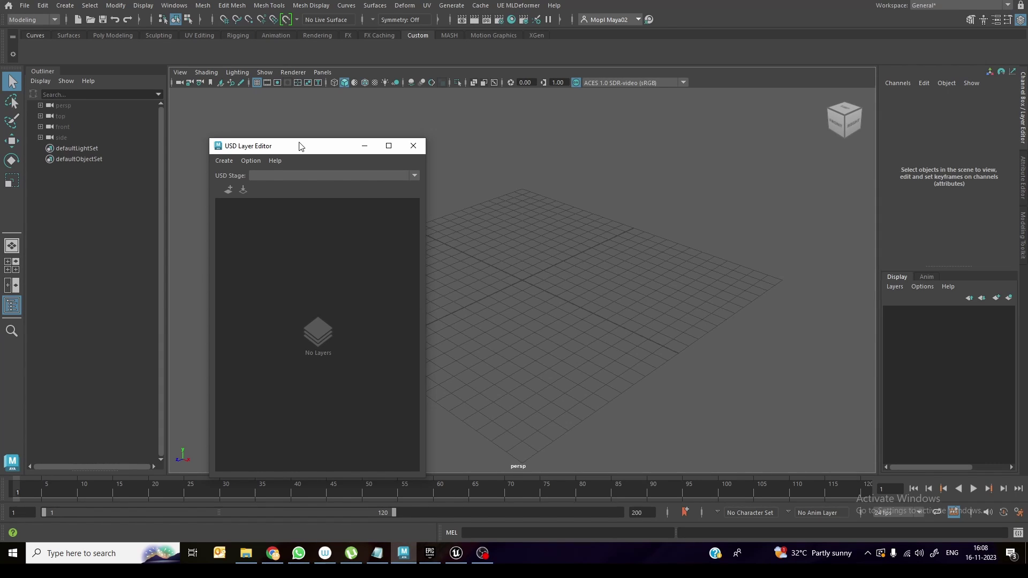
# Create a USD stage with a new empty layer from Create > Universal Scene Description (USD).
pyautogui.click(65, 5)
pyautogui.moveTo(108, 217)
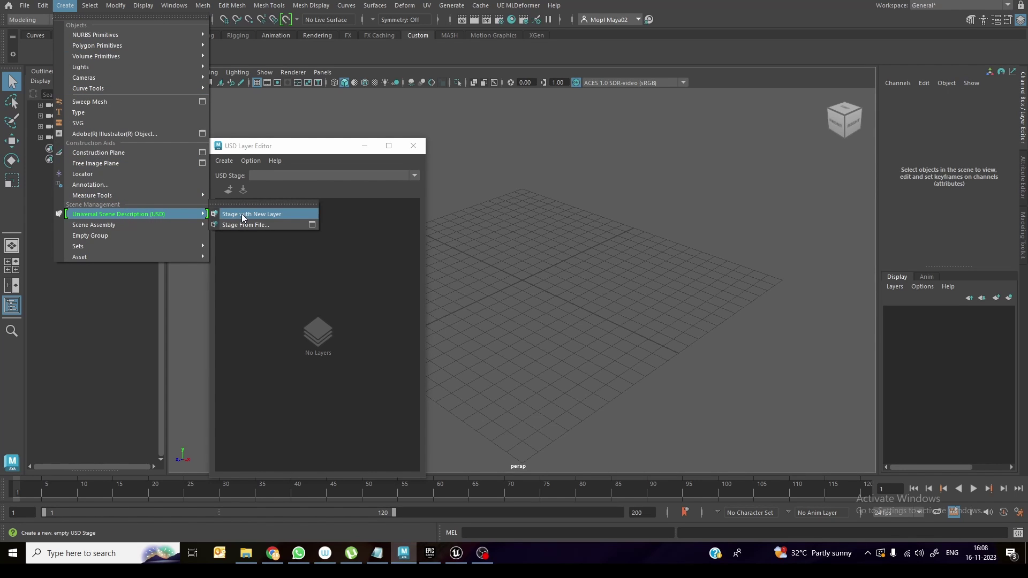
pyautogui.click(265, 215)
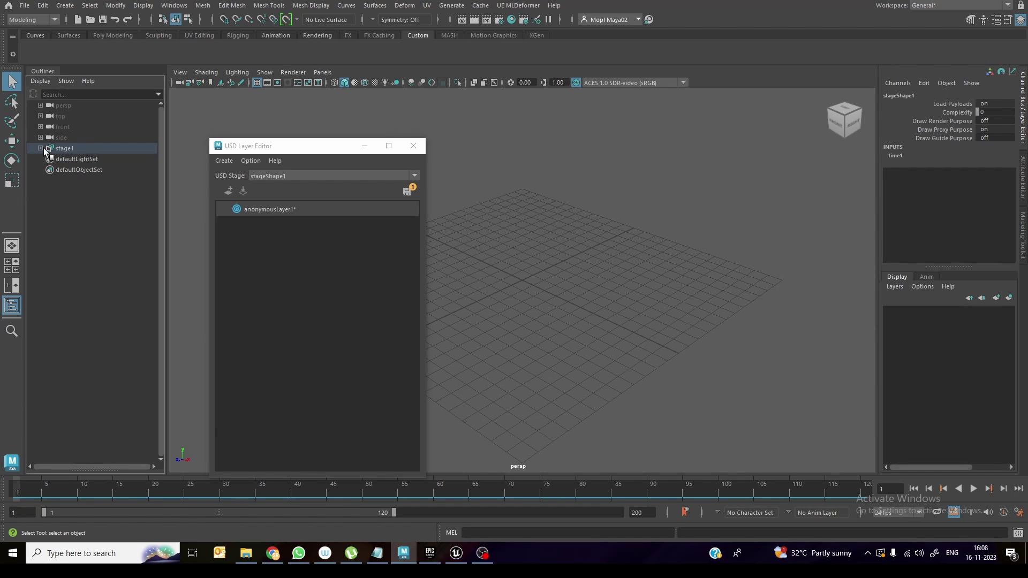
pyautogui.click(40, 80)
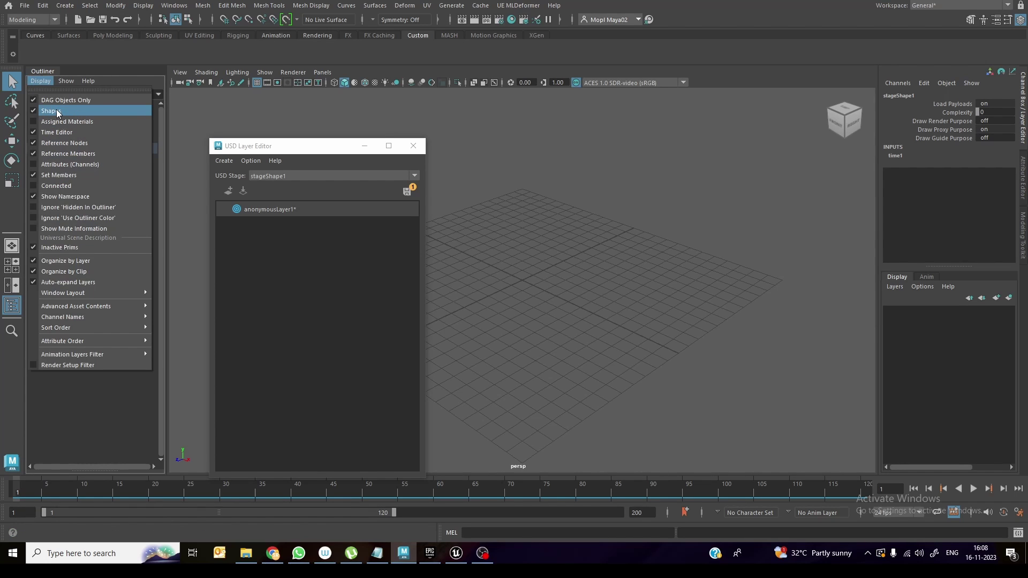
pyautogui.click(82, 409)
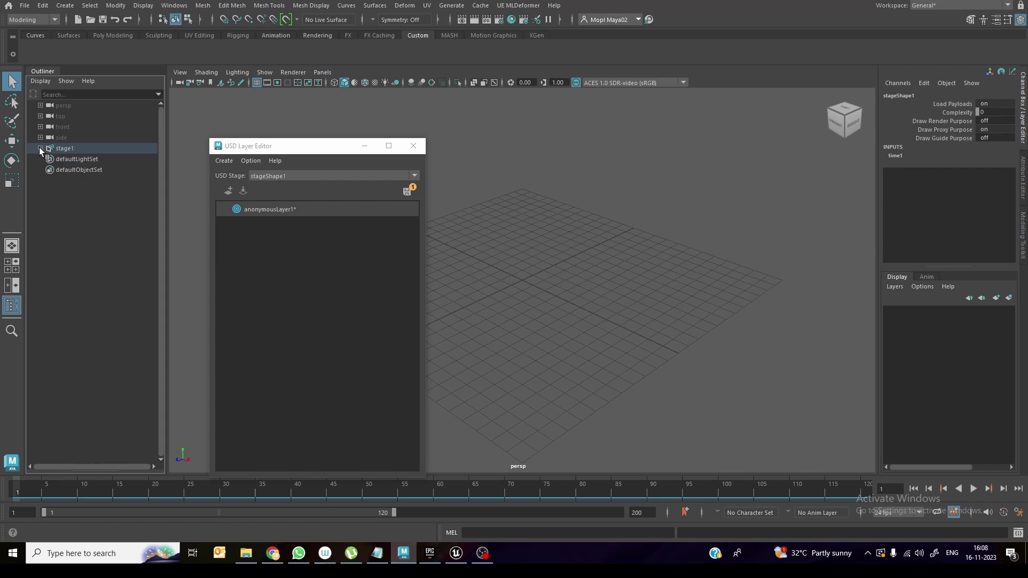
# Add a new Xform prim under stageShape1.
pyautogui.click(40, 148)
pyautogui.click(102, 233)
pyautogui.click(85, 160)
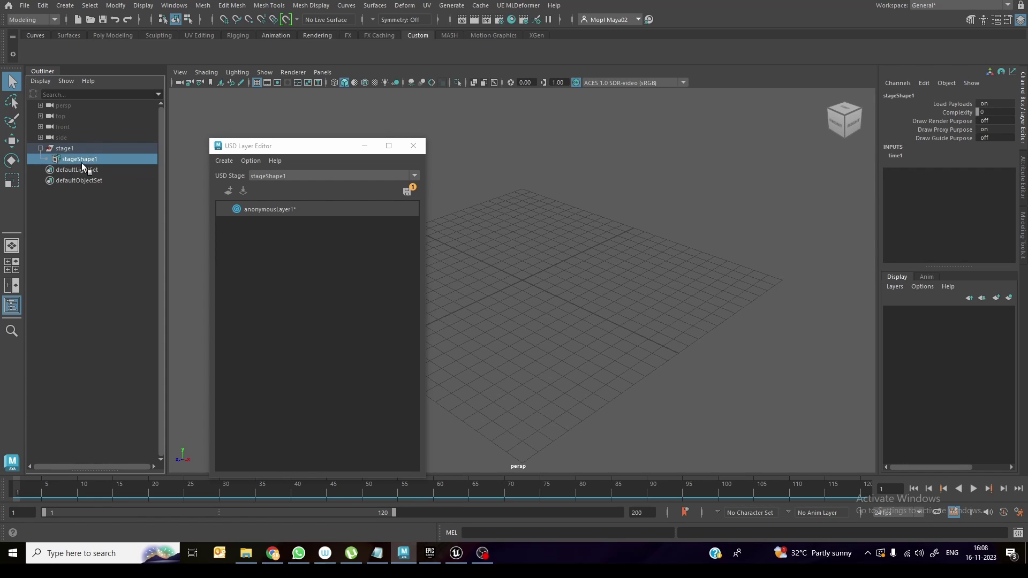
pyautogui.rightClick(95, 160)
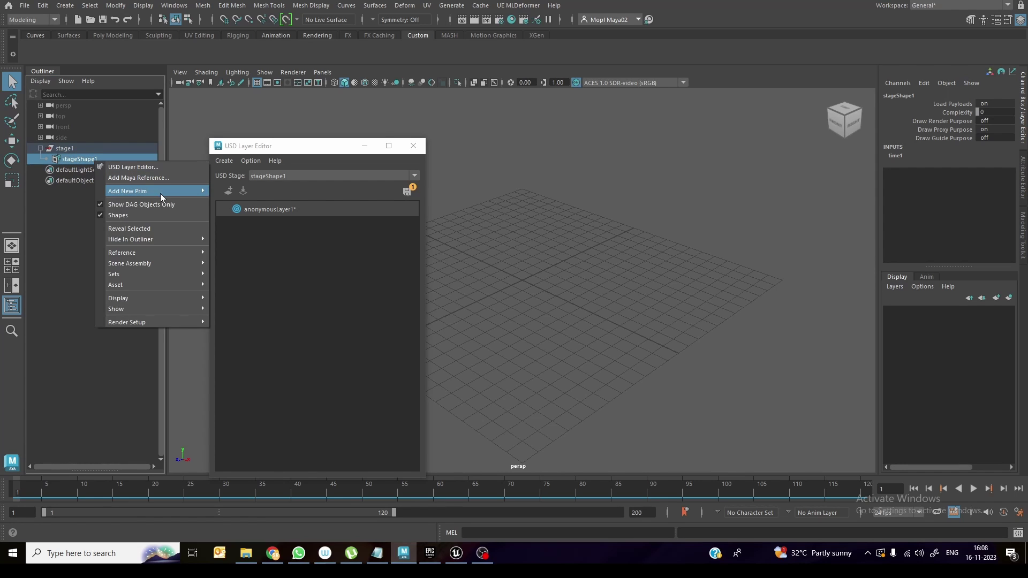
pyautogui.moveTo(153, 192)
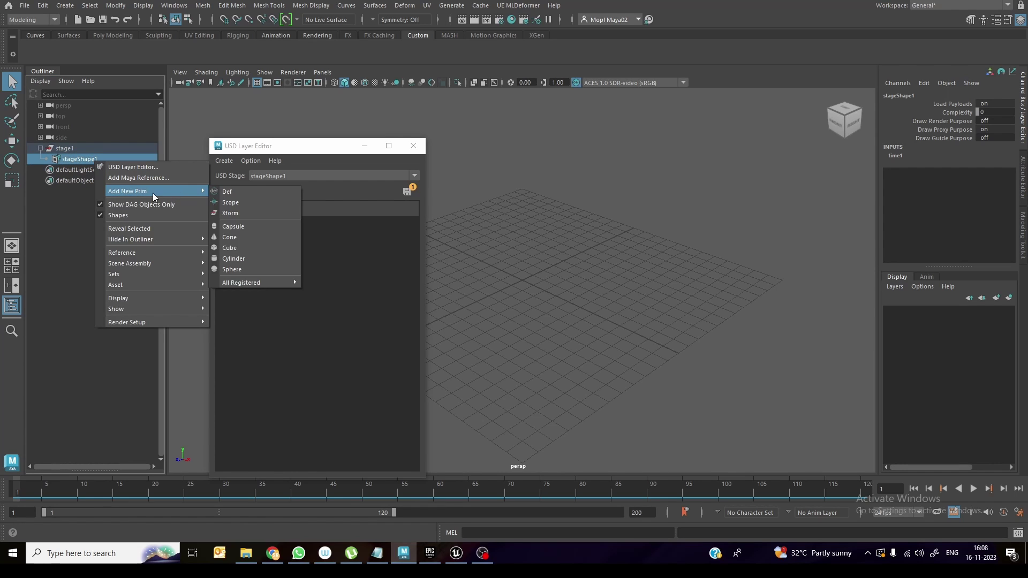
pyautogui.click(253, 213)
# Rename the Xform1 prim to Root.
pyautogui.click(78, 198)
pyautogui.click(85, 170)
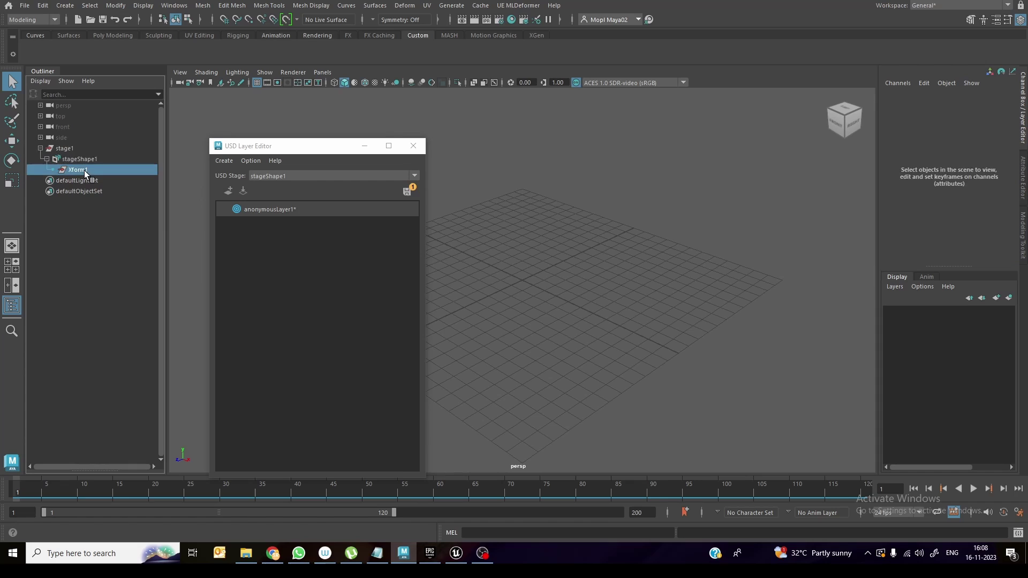
pyautogui.doubleClick(84, 170)
pyautogui.write('R')
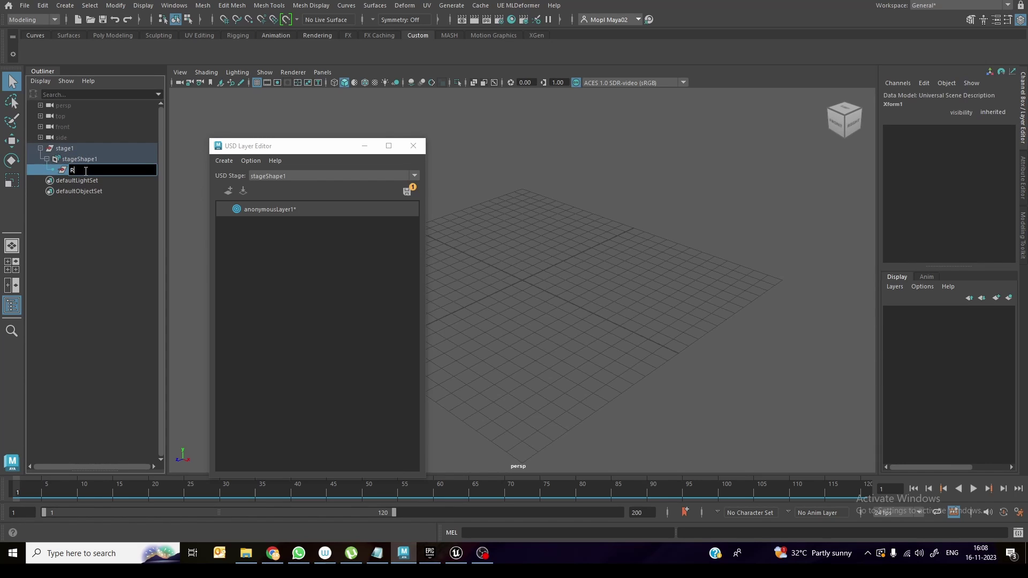
pyautogui.write('oot')
pyautogui.press('Return')
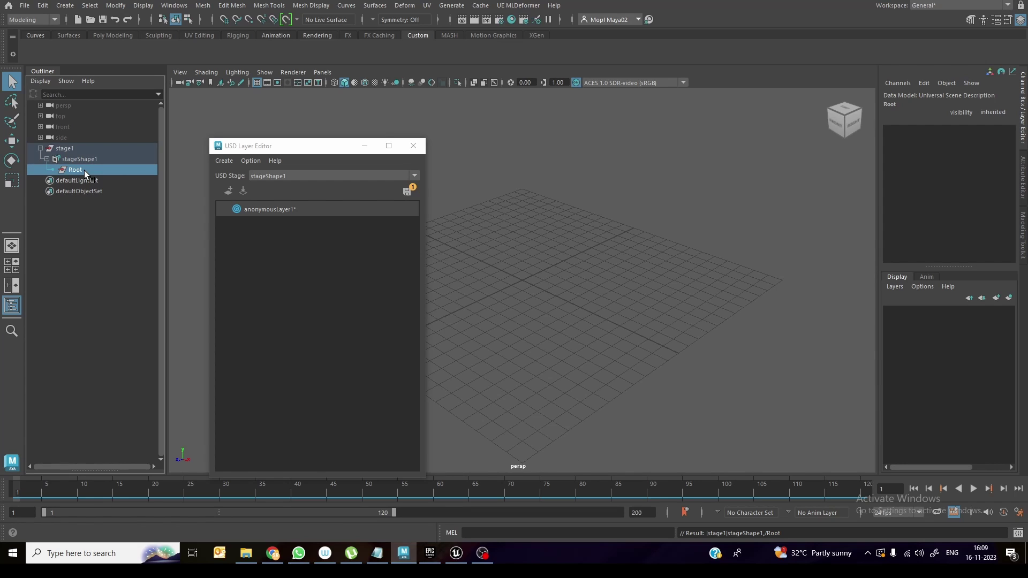
pyautogui.click(61, 287)
pyautogui.click(73, 169)
# Select the Root prim and switch to the Move tool.
pyautogui.rightClick(80, 174)
pyautogui.click(84, 162)
pyautogui.rightClick(85, 163)
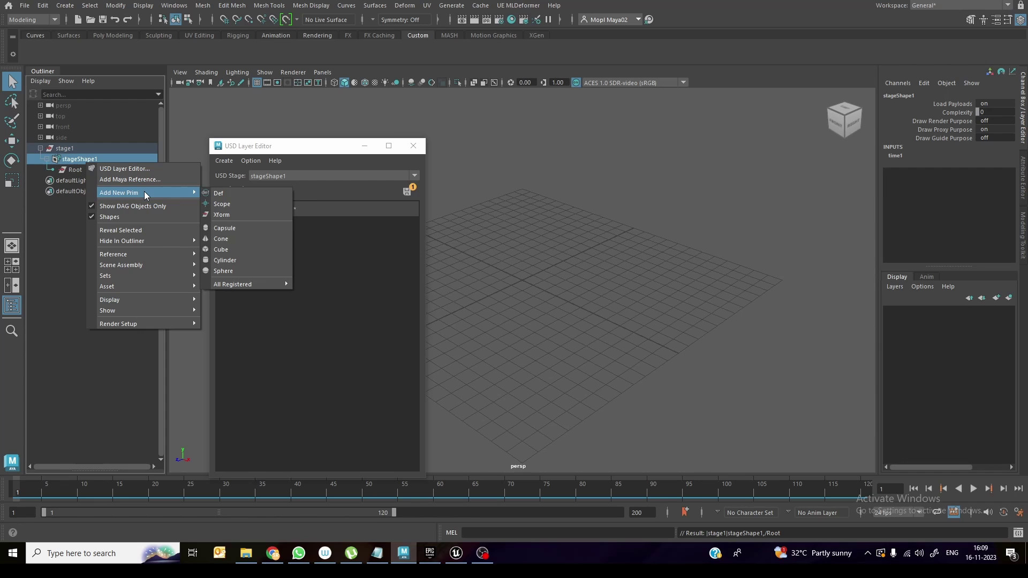
pyautogui.click(66, 236)
pyautogui.click(75, 170)
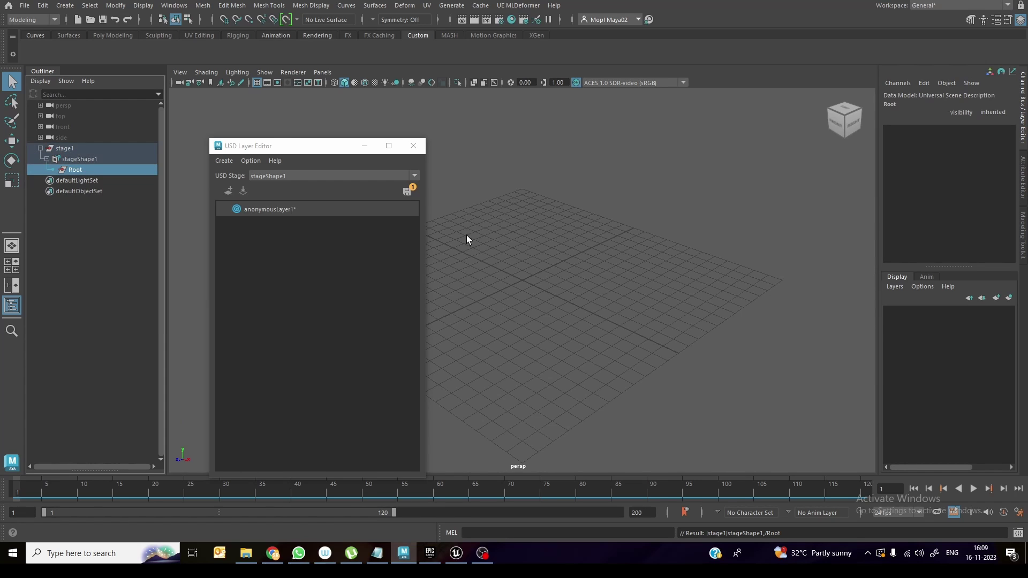
pyautogui.press('w')
pyautogui.keyDown('alt'); pyautogui.moveTo(587, 333); pyautogui.dragTo(620, 320); pyautogui.keyUp('alt')
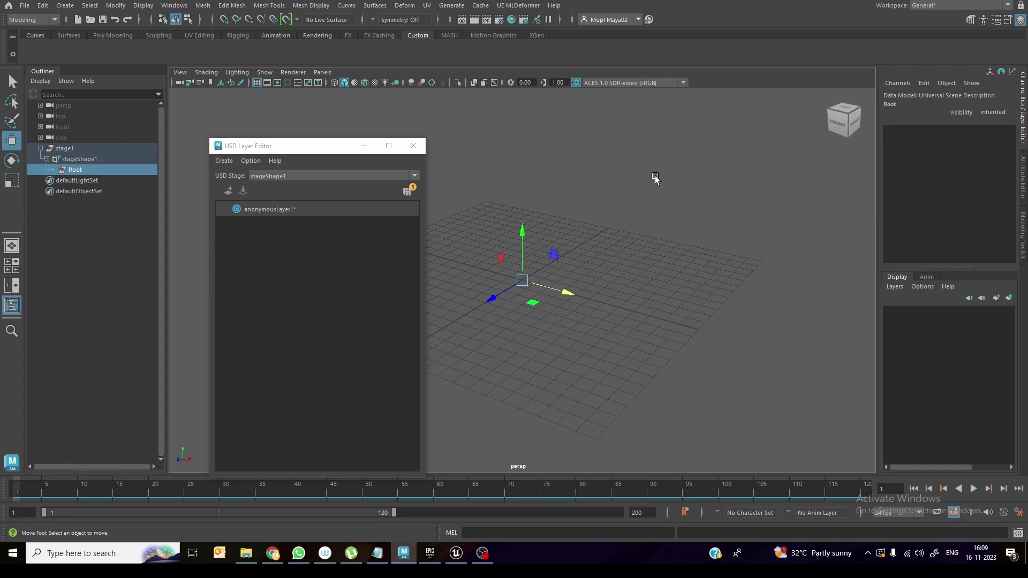
# Add another Xform prim under stageShape1.
pyautogui.click(81, 161)
pyautogui.rightClick(81, 162)
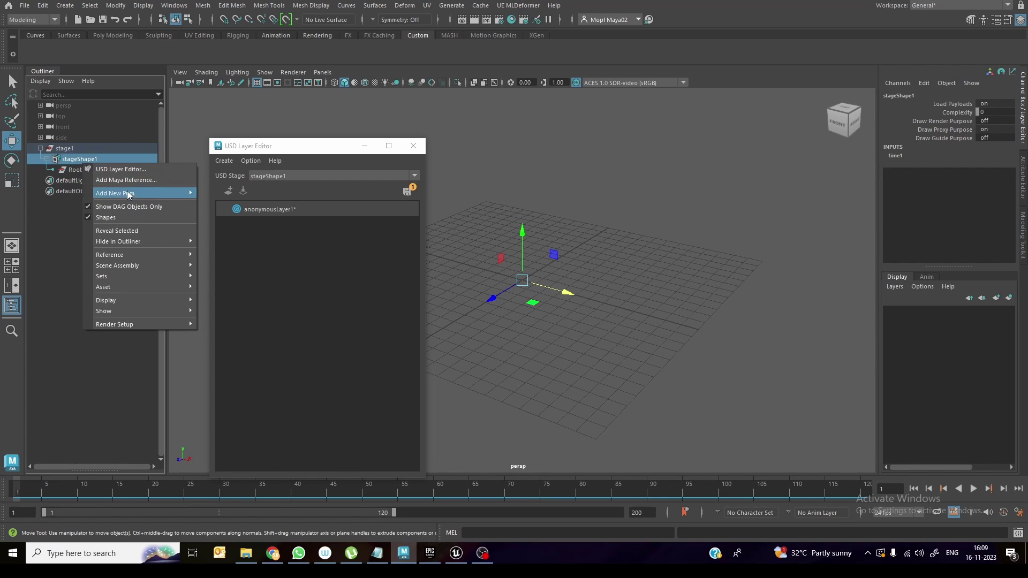
pyautogui.moveTo(133, 194)
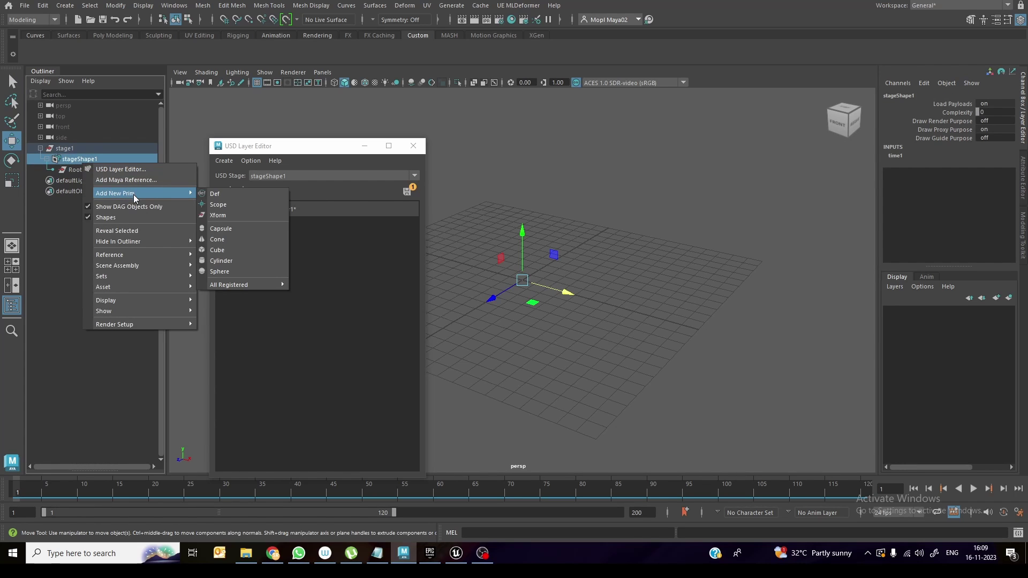
pyautogui.click(245, 216)
pyautogui.click(87, 282)
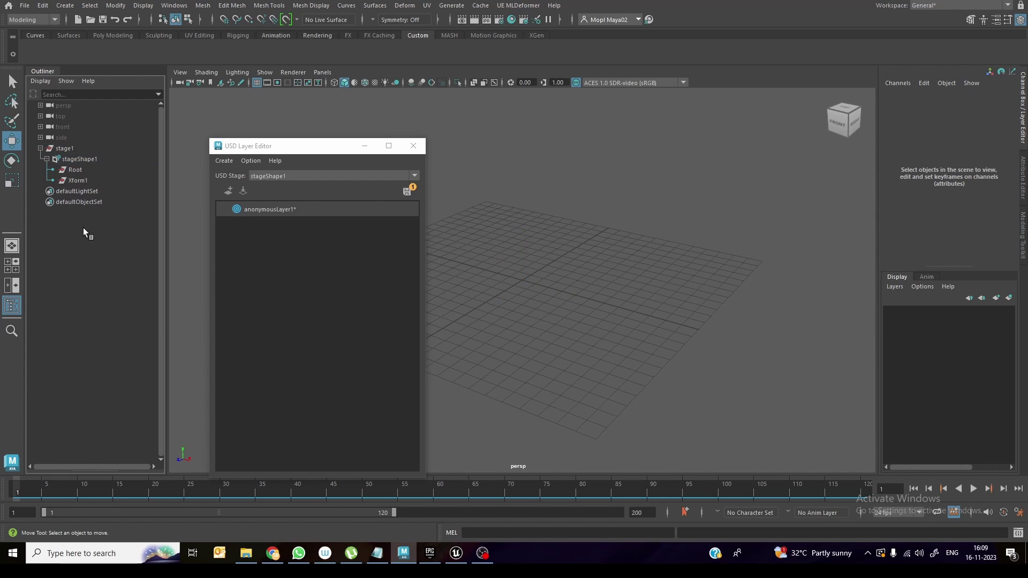
pyautogui.click(78, 181)
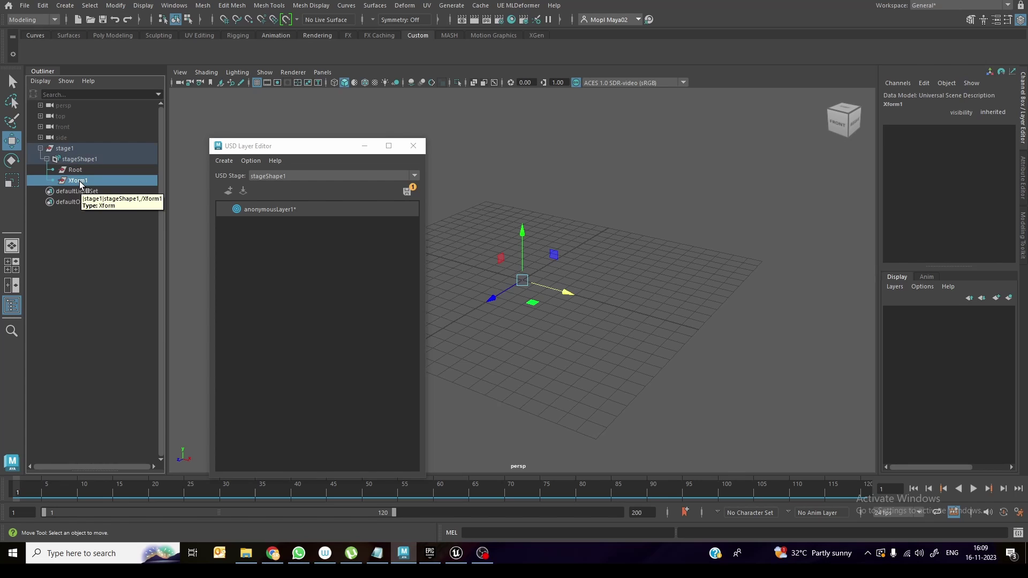
# Parent Xform1 under Root and expand Root to show it.
pyautogui.moveTo(80, 182); pyautogui.dragTo(83, 170, button='middle')
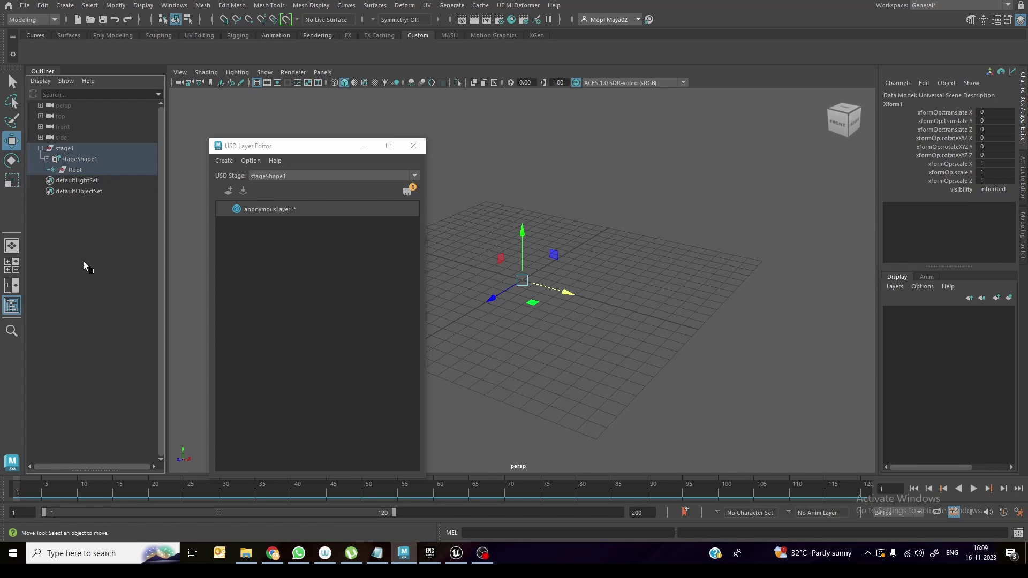
pyautogui.click(53, 169)
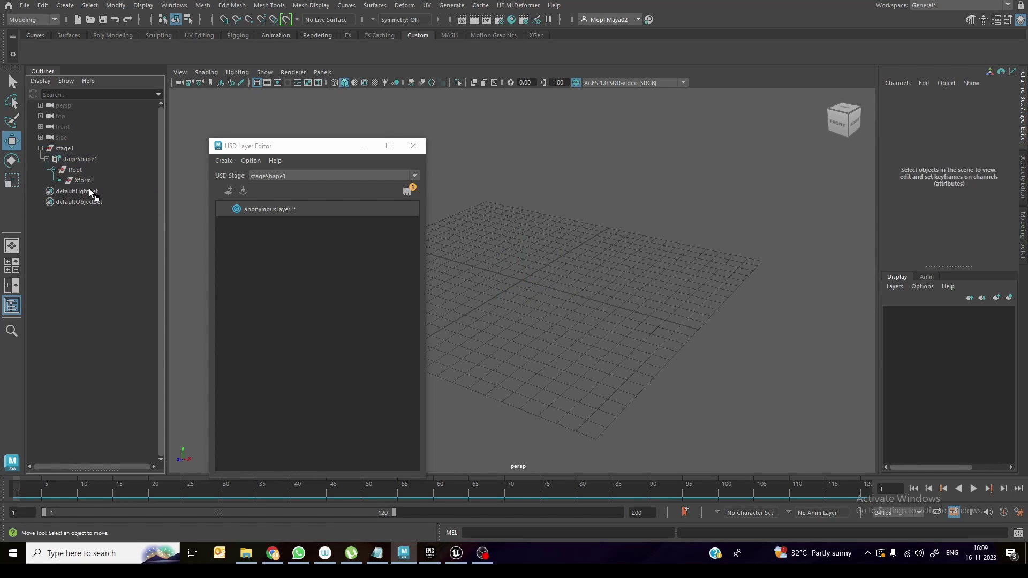
pyautogui.click(85, 181)
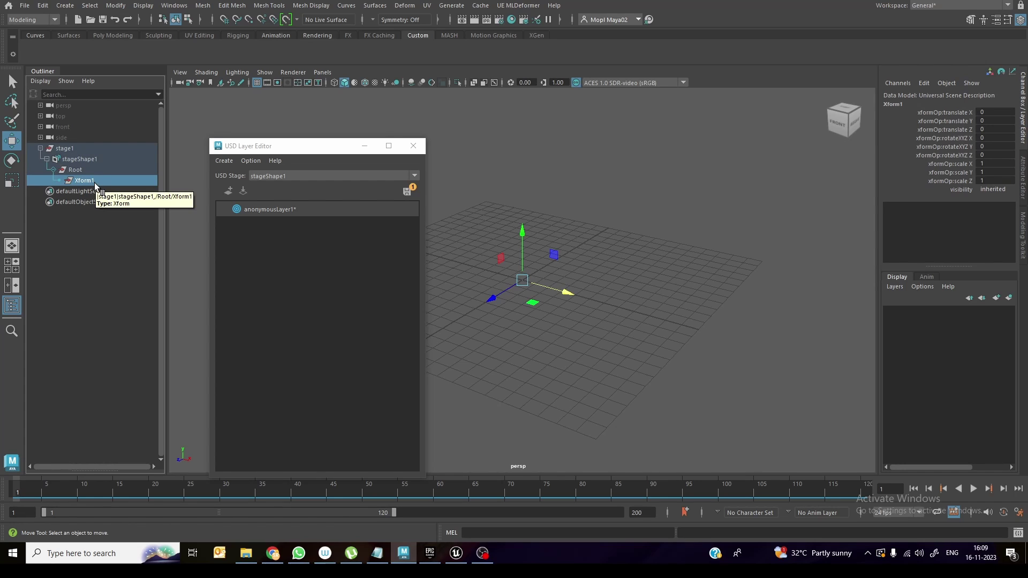
pyautogui.click(98, 223)
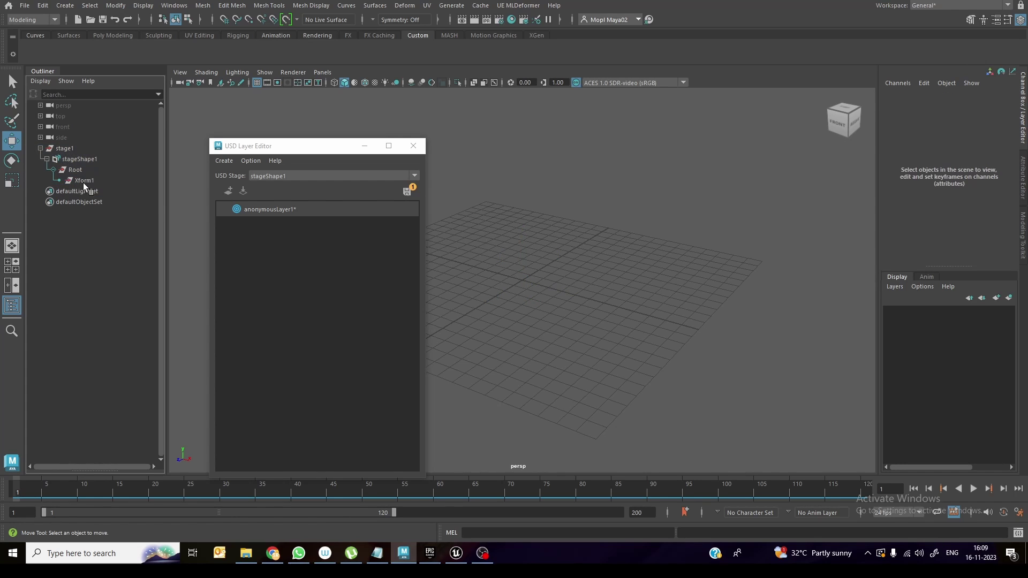
pyautogui.click(83, 182)
# Add ground1.usd as a USD reference on Xform1.
pyautogui.rightClick(84, 181)
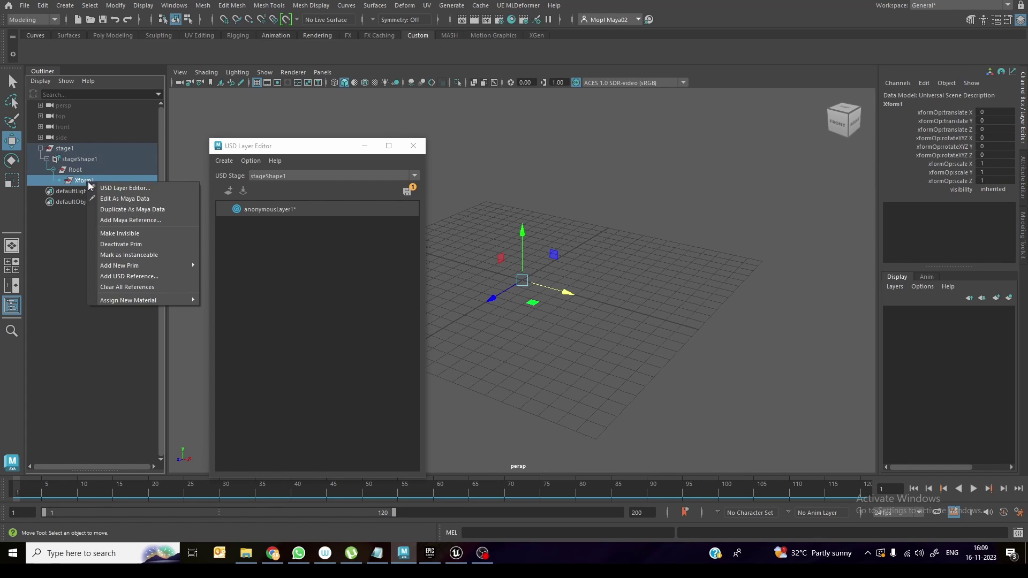
pyautogui.click(141, 277)
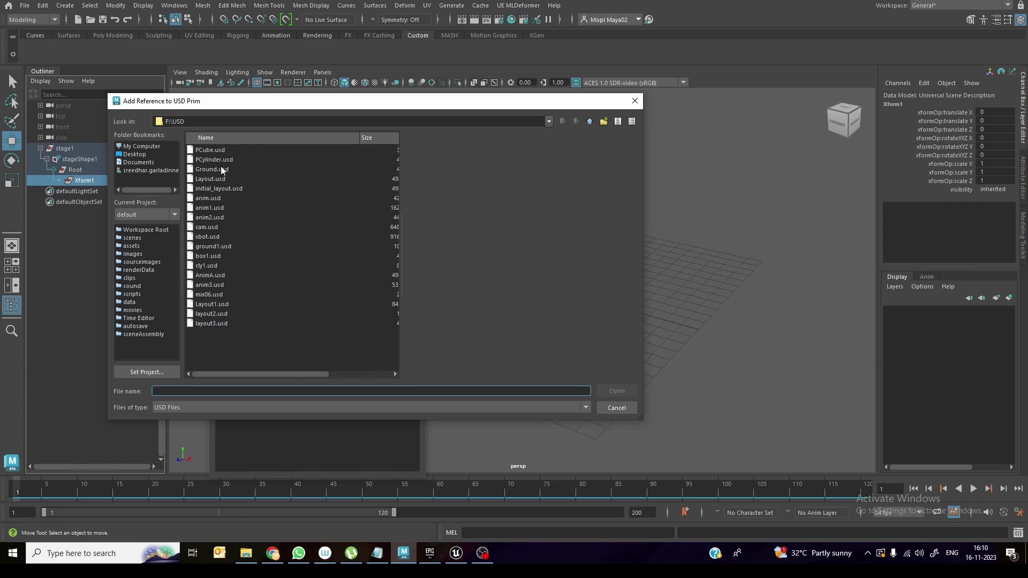
pyautogui.click(222, 248)
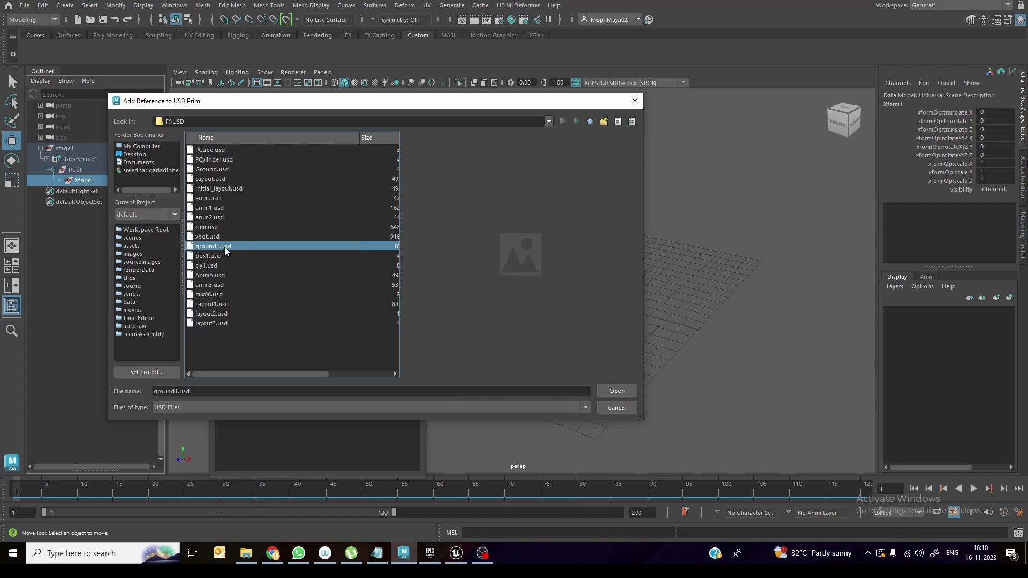
pyautogui.click(614, 391)
# Show the ground plane with textures and rename Xform1 to Ground.
pyautogui.click(681, 214)
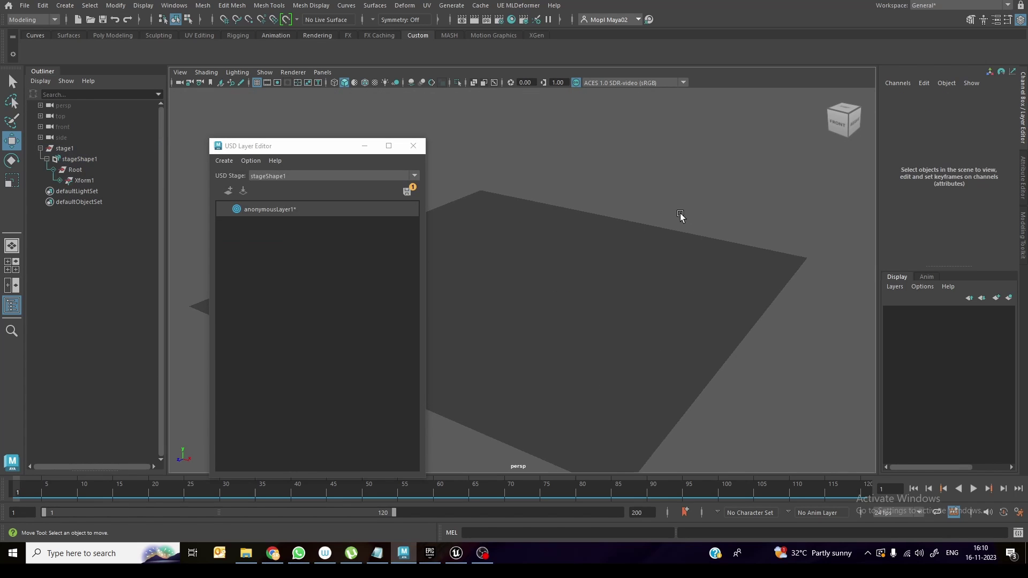
pyautogui.press('6')
pyautogui.keyDown('alt'); pyautogui.moveTo(649, 334); pyautogui.dragTo(581, 306, button='right'); pyautogui.keyUp('alt')
pyautogui.keyDown('alt'); pyautogui.moveTo(580, 306); pyautogui.dragTo(569, 303); pyautogui.keyUp('alt')
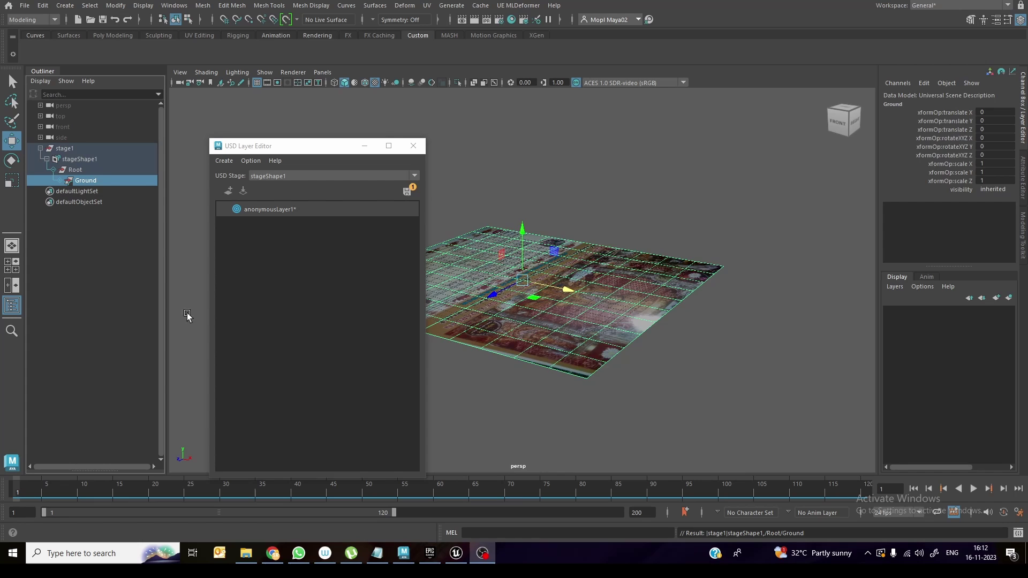
pyautogui.click(104, 232)
pyautogui.click(95, 181)
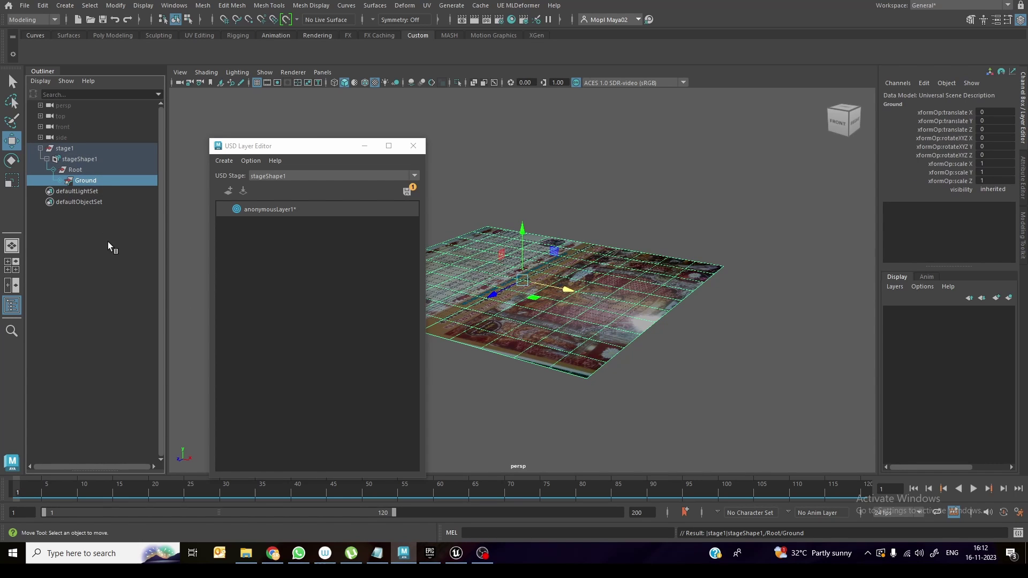
# Add a new Xform prim to the stage and parent it under Root.
pyautogui.rightClick(84, 156)
pyautogui.click(81, 161)
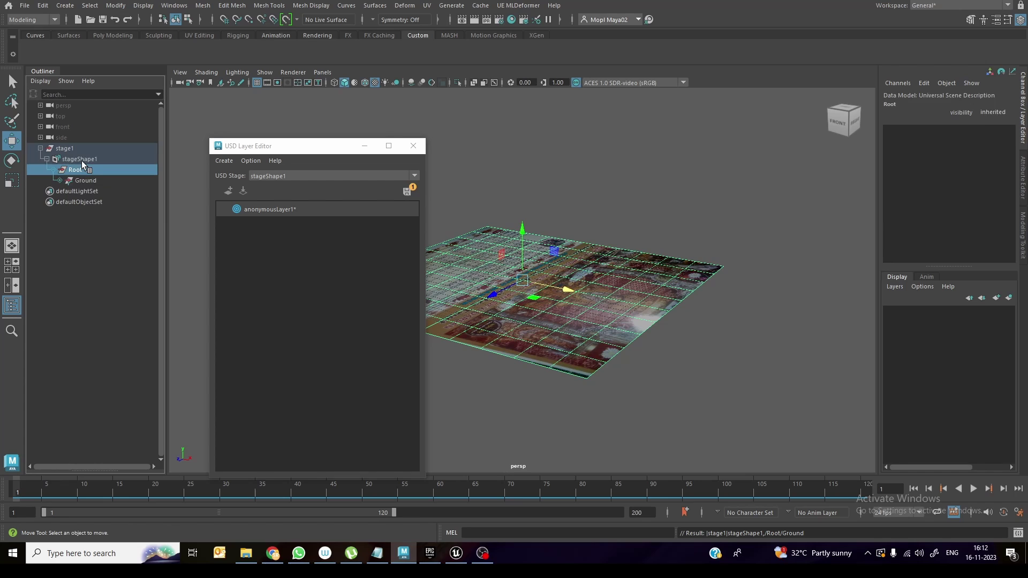
pyautogui.rightClick(81, 161)
pyautogui.moveTo(128, 194)
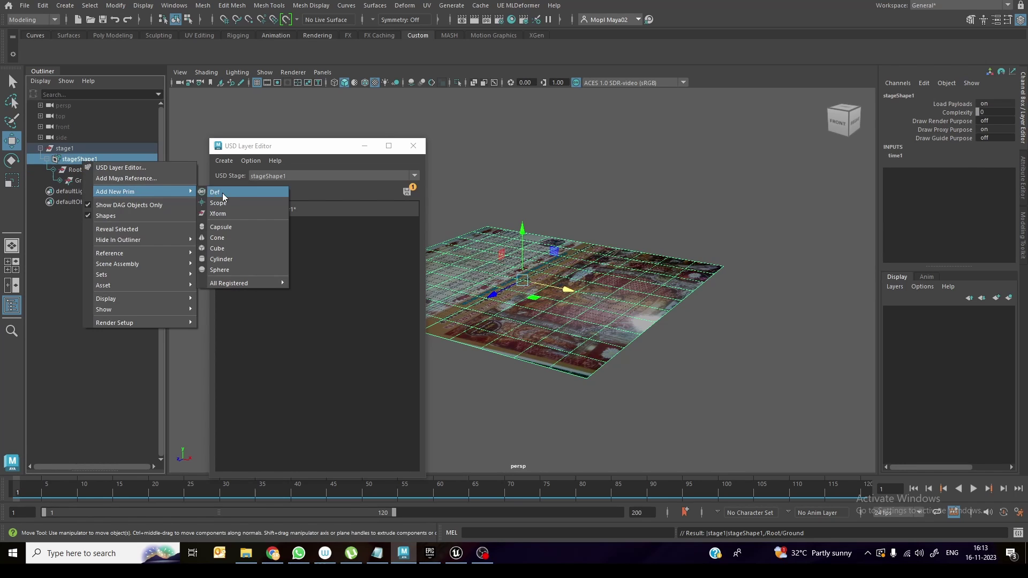
pyautogui.click(233, 213)
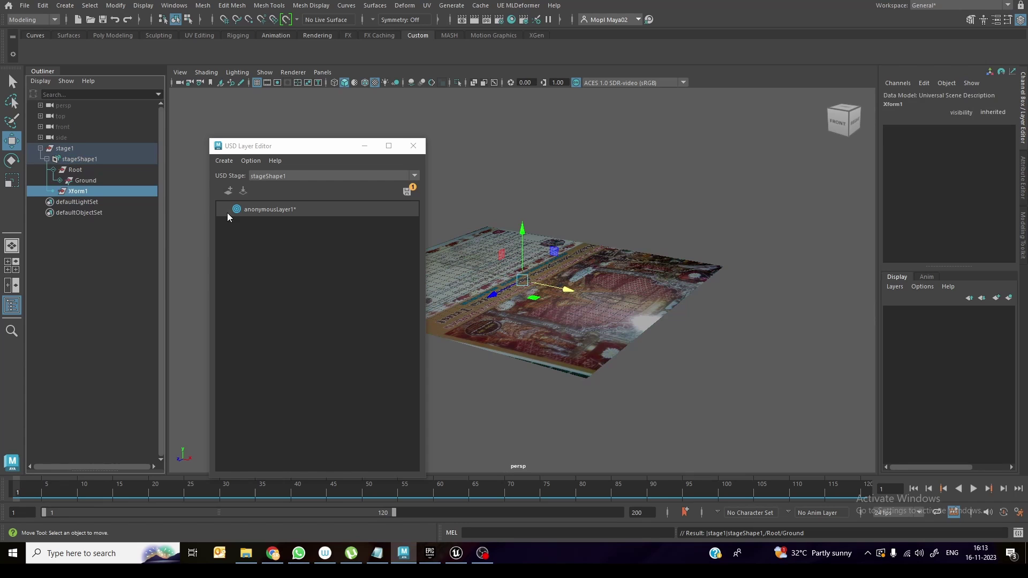
pyautogui.click(79, 192)
pyautogui.click(84, 172)
pyautogui.click(78, 204)
pyautogui.click(88, 192)
# Reference box1.usd into the new Xform1 prim.
pyautogui.rightClick(88, 192)
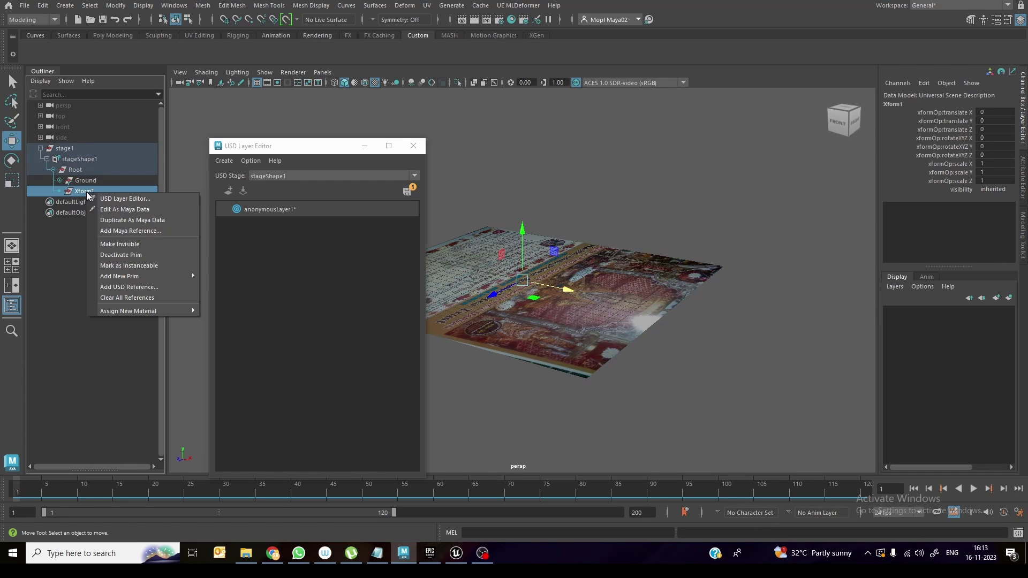
pyautogui.click(129, 290)
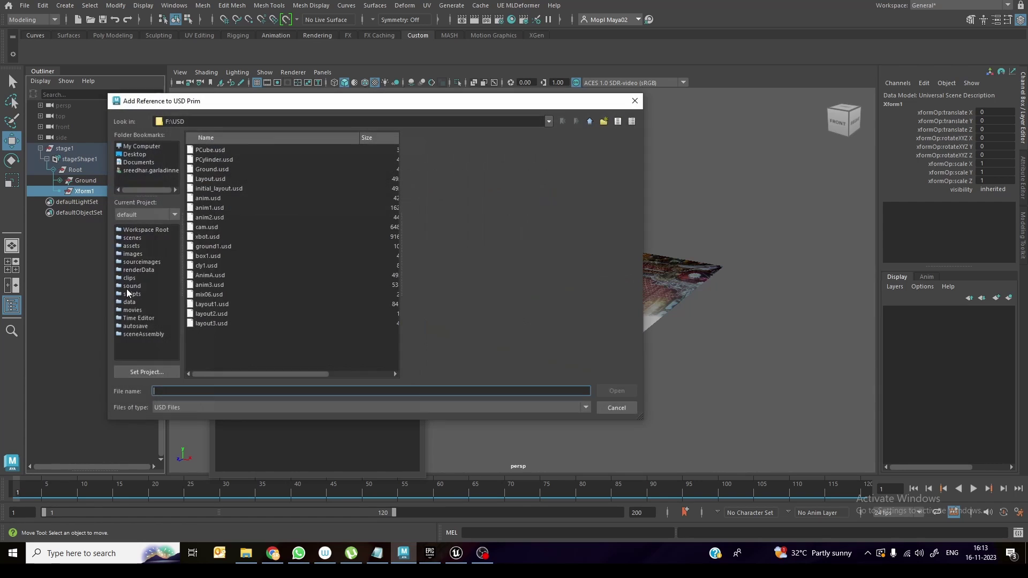
pyautogui.doubleClick(207, 256)
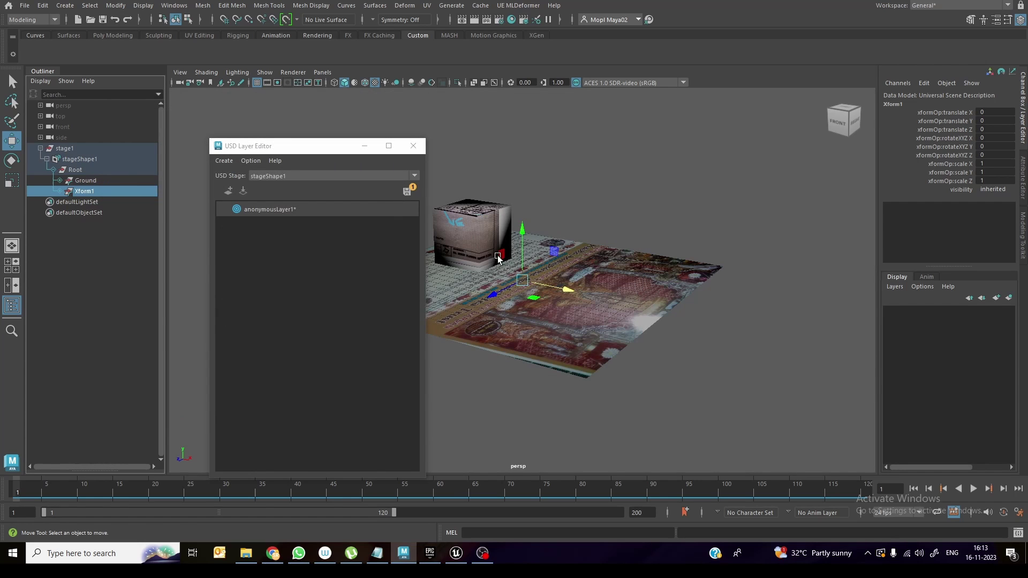
pyautogui.keyDown('alt'); pyautogui.moveTo(591, 227); pyautogui.dragTo(660, 252); pyautogui.keyUp('alt')
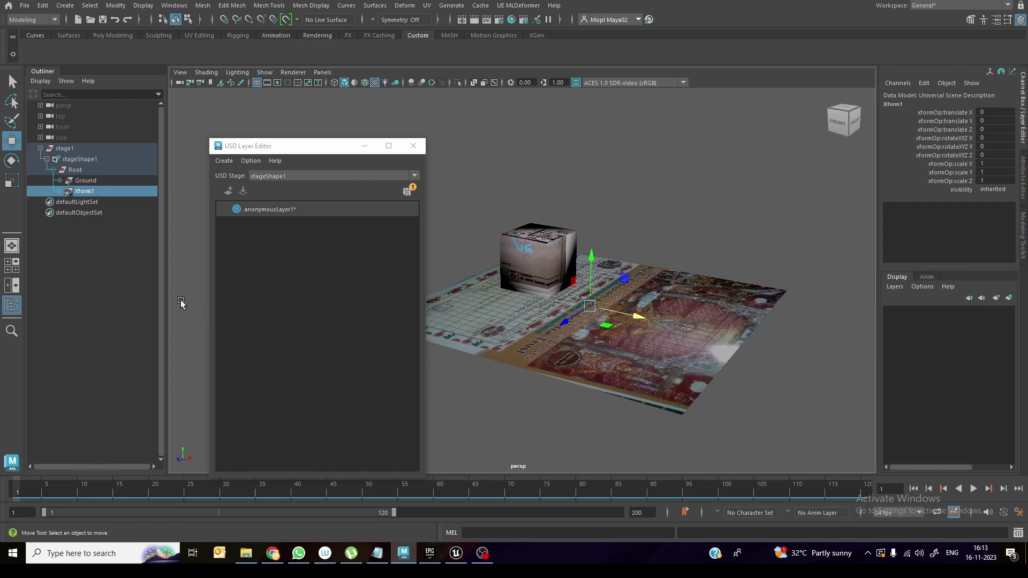
# Rename the Xform1 prim to Box.
pyautogui.click(93, 225)
pyautogui.click(85, 192)
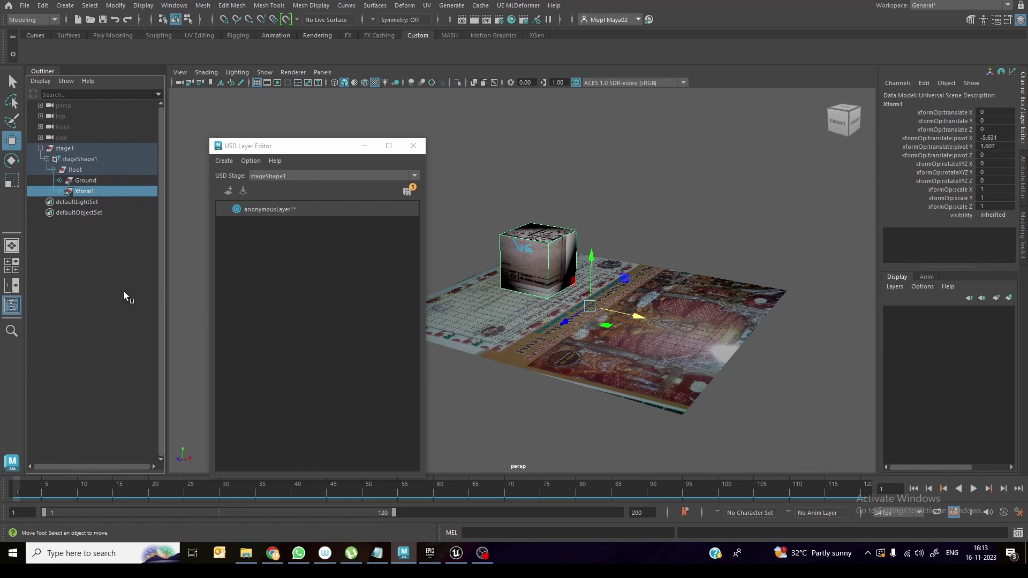
pyautogui.click(104, 282)
pyautogui.doubleClick(86, 191)
pyautogui.write('Box')
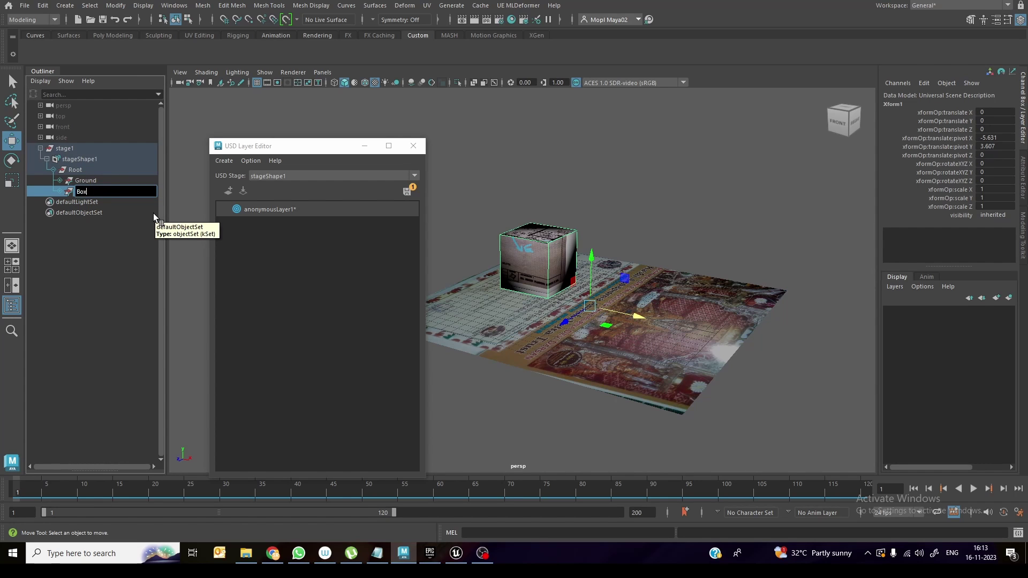
pyautogui.press('Return')
pyautogui.click(130, 246)
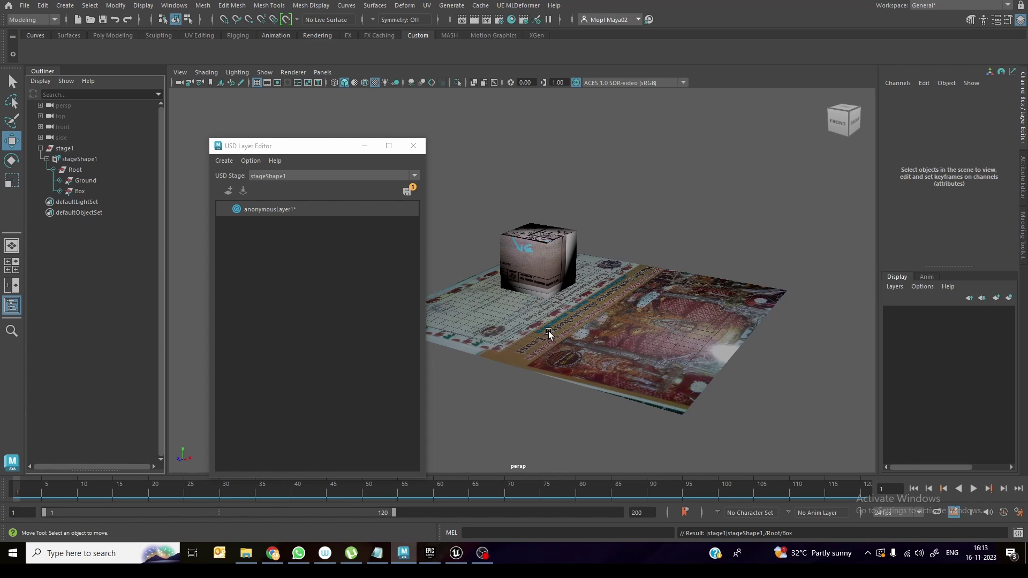
# Save all stage edits to F:\USD as layout4.usd.
pyautogui.keyDown('alt'); pyautogui.moveTo(671, 310); pyautogui.dragTo(641, 298); pyautogui.keyUp('alt')
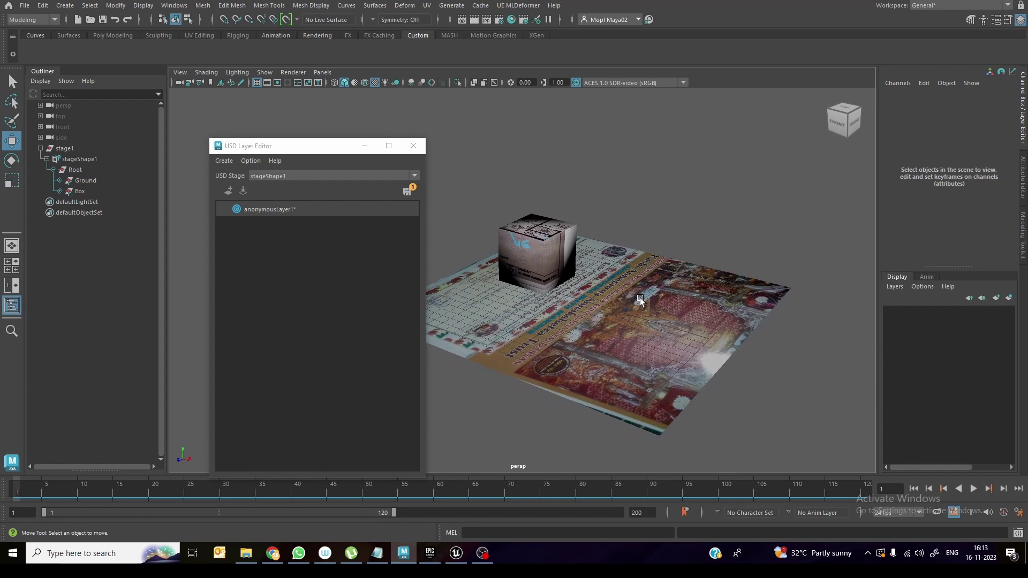
pyautogui.click(406, 192)
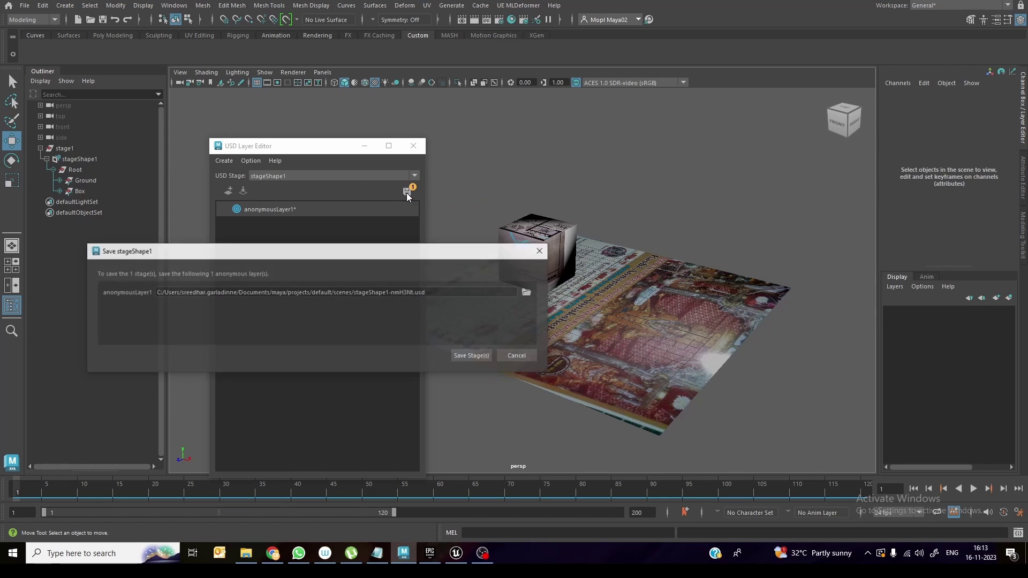
pyautogui.click(528, 292)
pyautogui.click(212, 324)
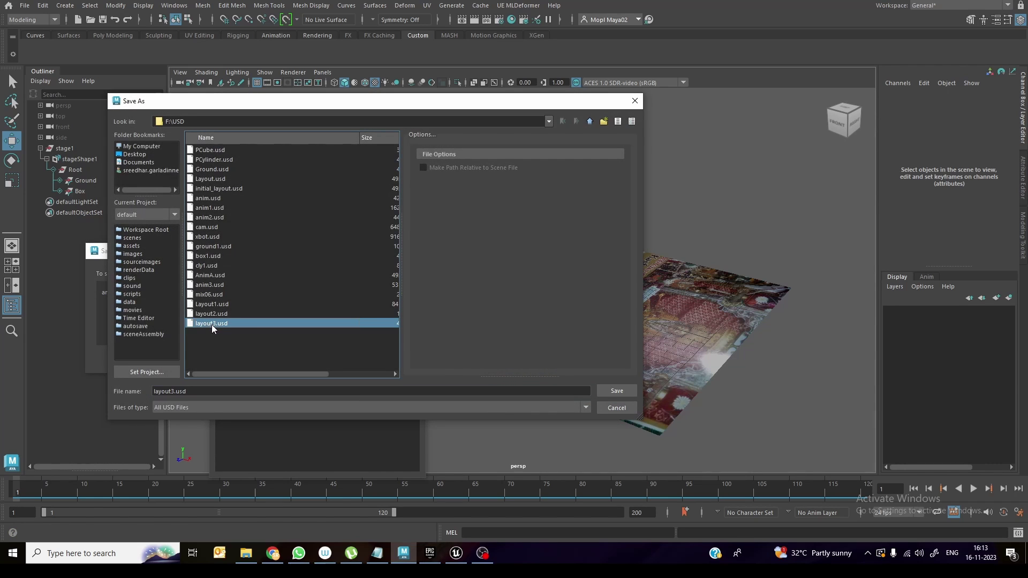
pyautogui.click(170, 391)
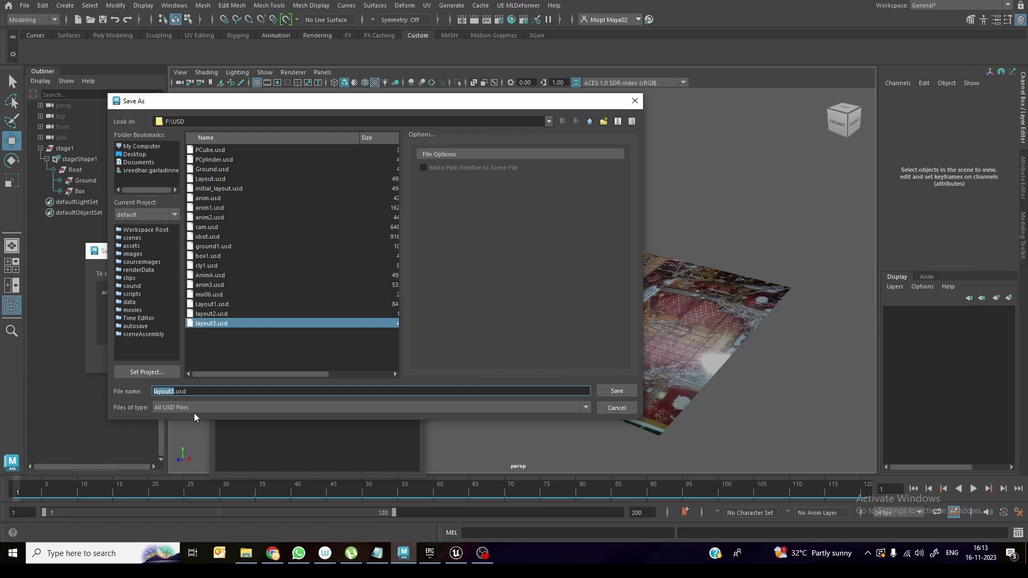
pyautogui.write('layout')
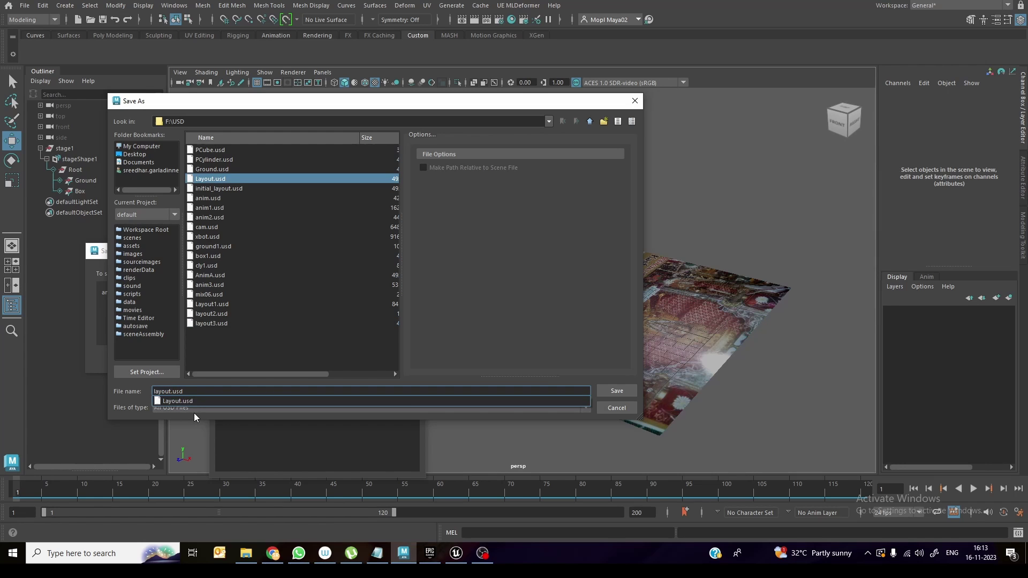
pyautogui.write('4')
pyautogui.press('Return')
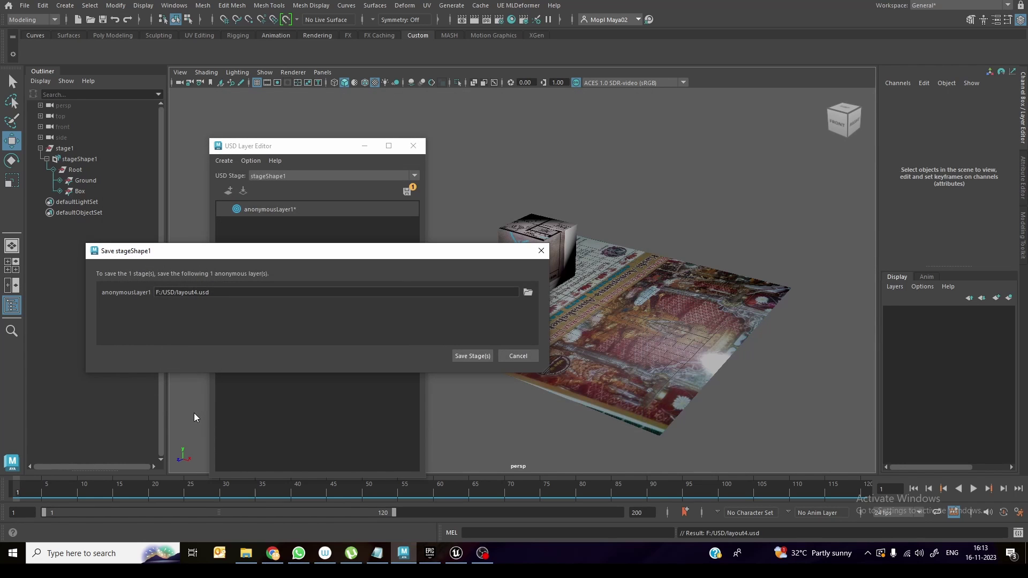
pyautogui.click(475, 356)
# Close the current USD stage, start a new Basic level without saving, and delete its floor.
pyautogui.click(457, 553)
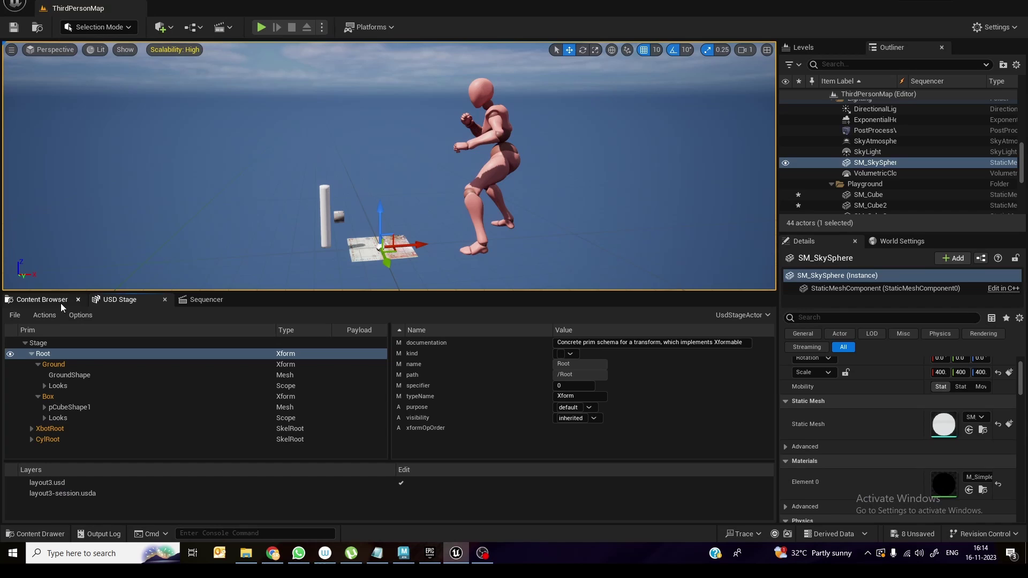
pyautogui.click(15, 315)
pyautogui.click(31, 440)
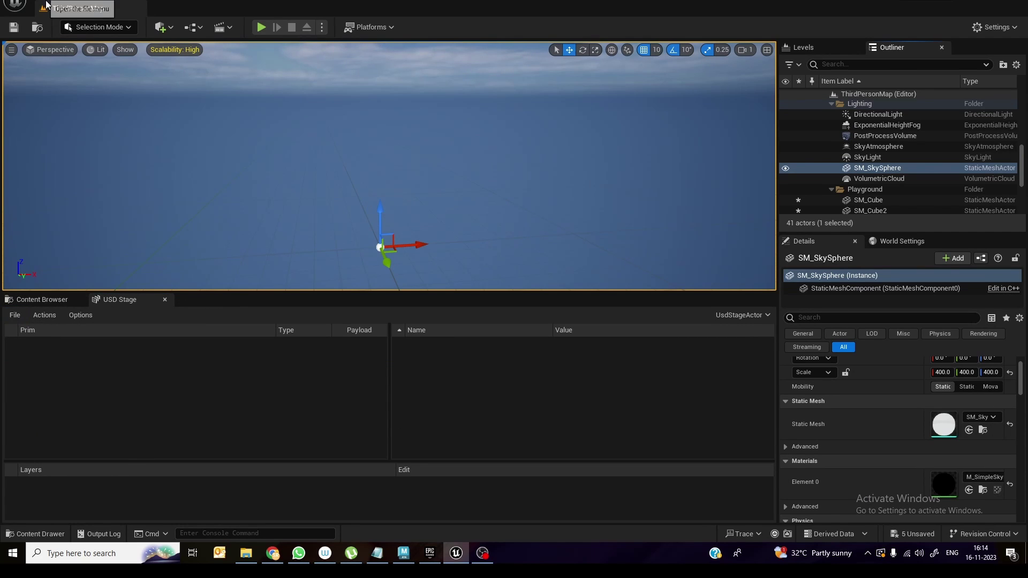
pyautogui.click(46, 5)
pyautogui.click(38, 17)
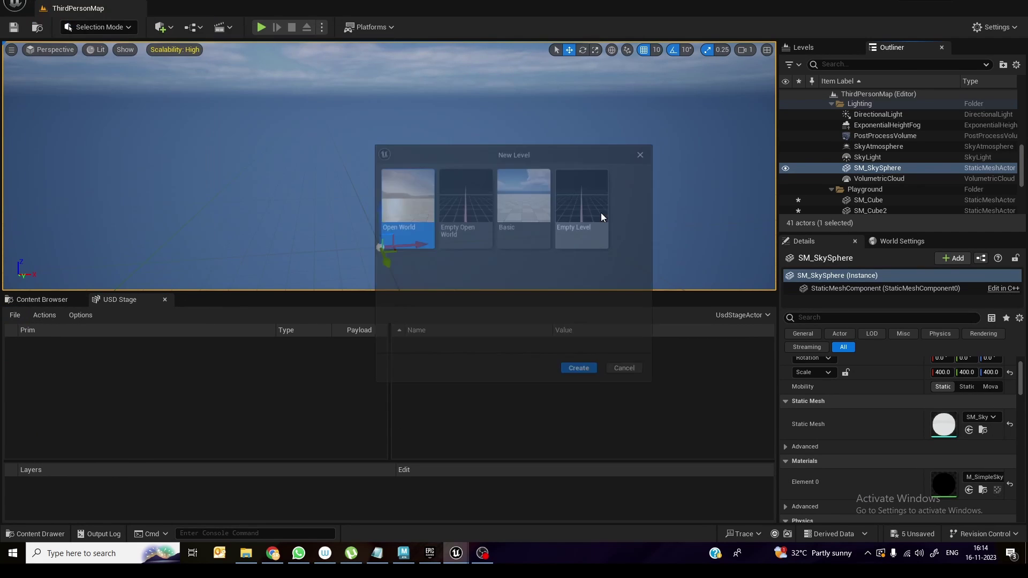
pyautogui.doubleClick(530, 231)
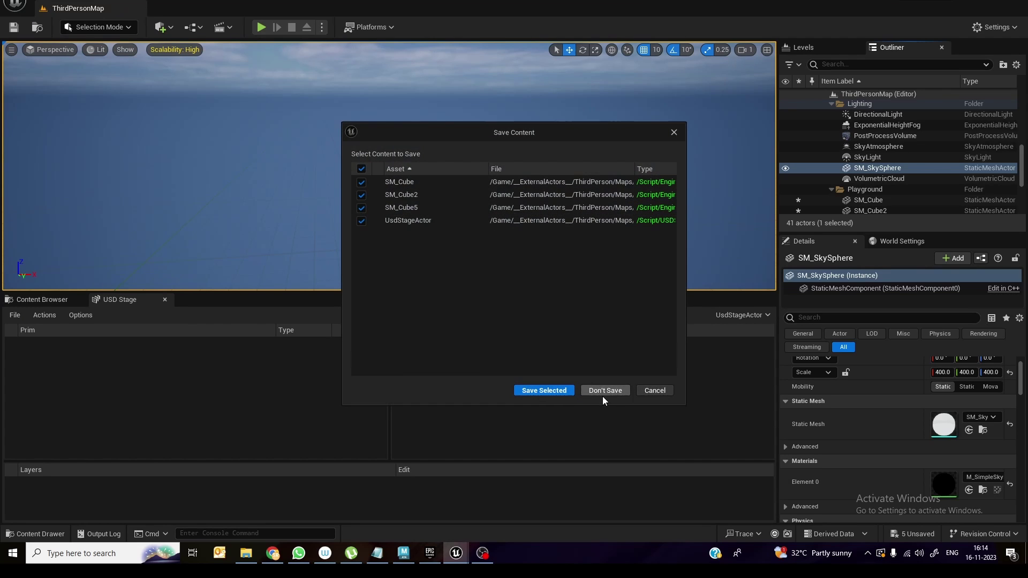
pyautogui.click(604, 396)
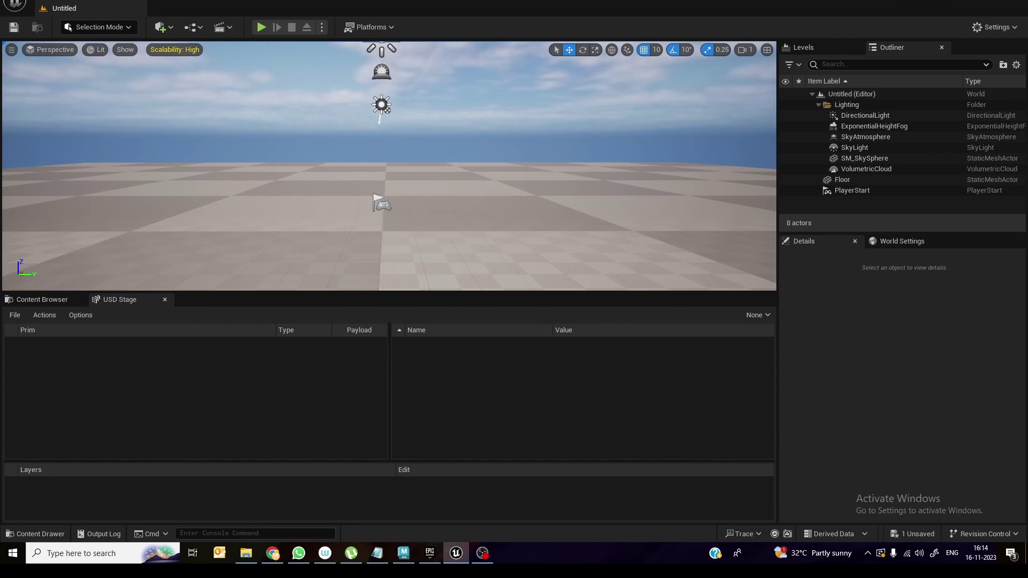
pyautogui.click(510, 213)
pyautogui.press('Delete')
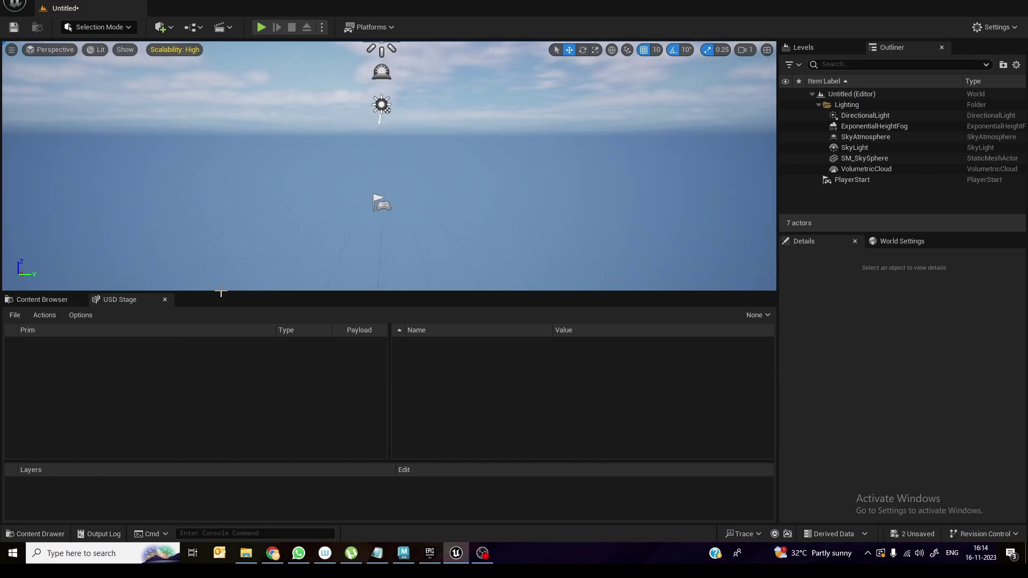
# Open layout4.usd in the USD Stage panel.
pyautogui.click(15, 315)
pyautogui.moveTo(23, 374)
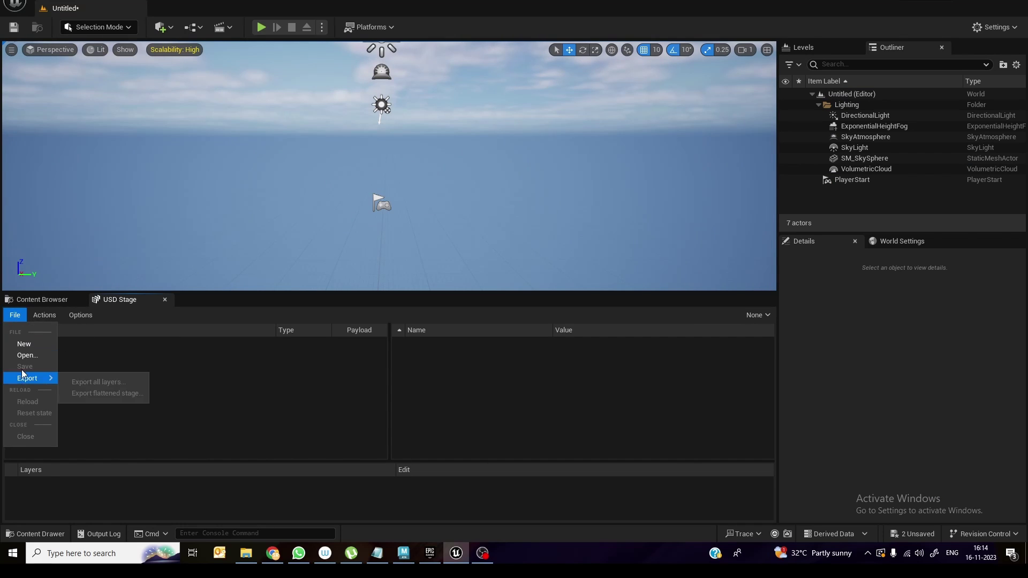
pyautogui.click(32, 355)
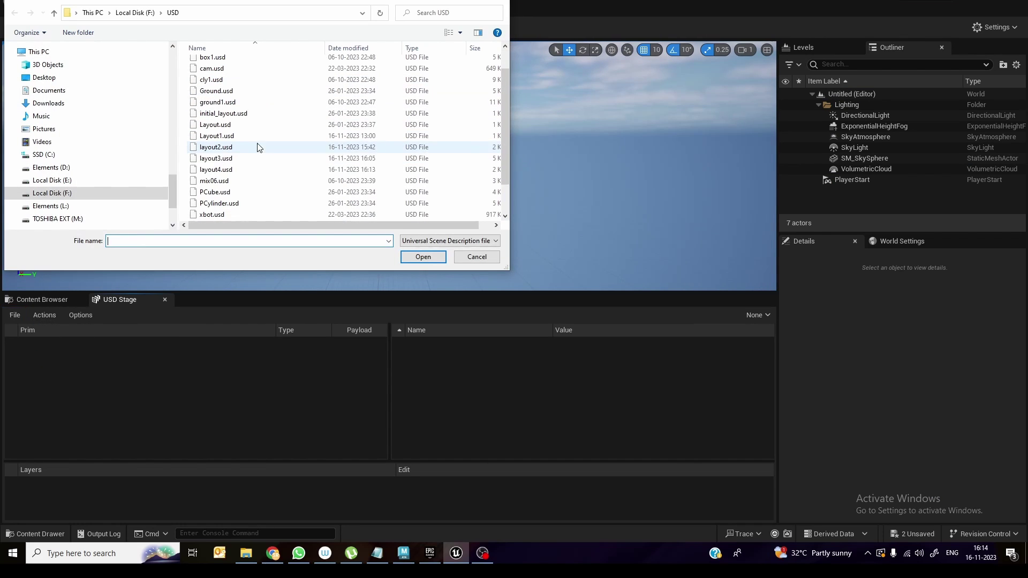
pyautogui.doubleClick(236, 171)
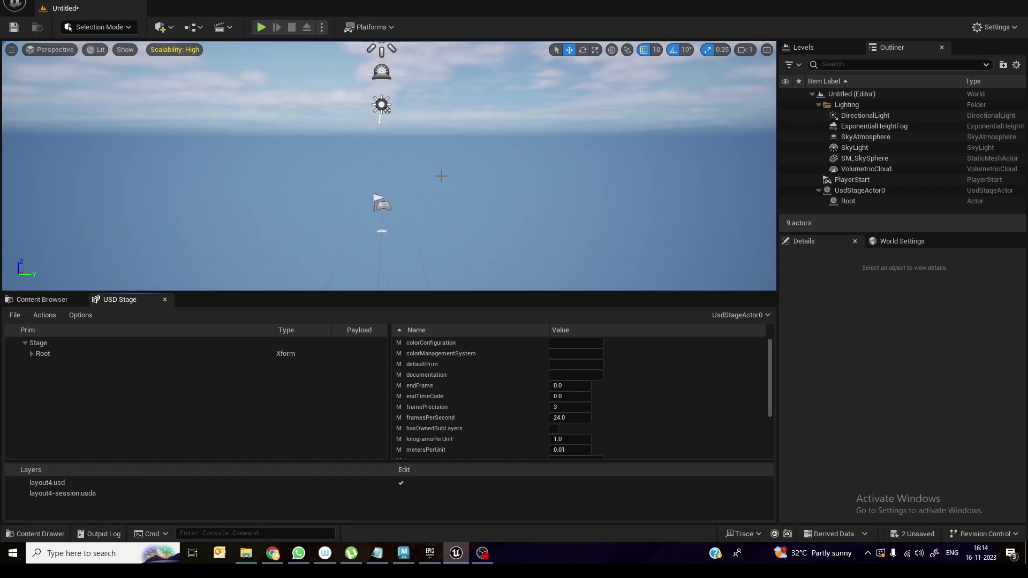
# Expand Root and frame the Ground and Box in a diagonal overhead view.
pyautogui.click(31, 354)
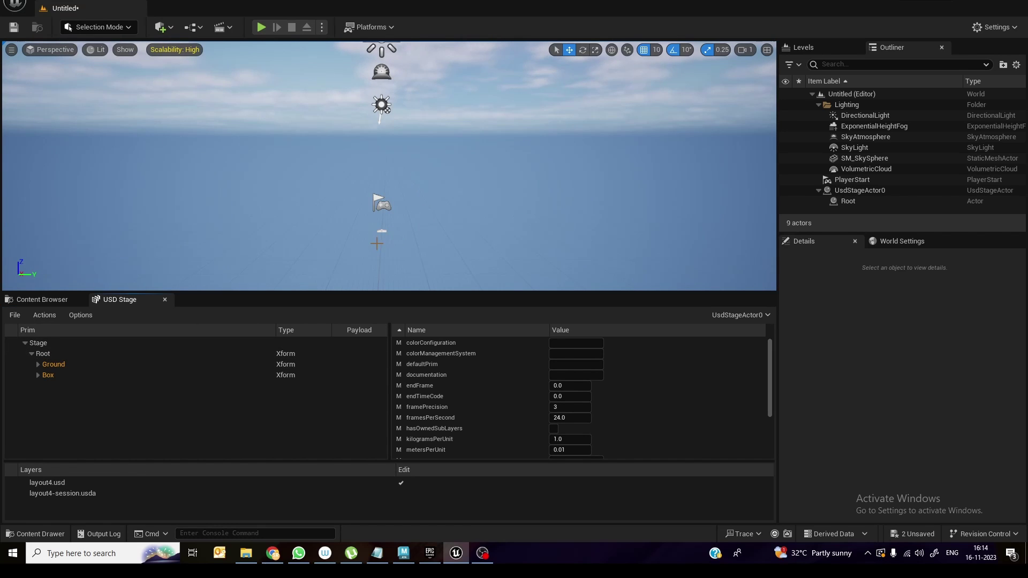
pyautogui.click(848, 201)
pyautogui.press('f')
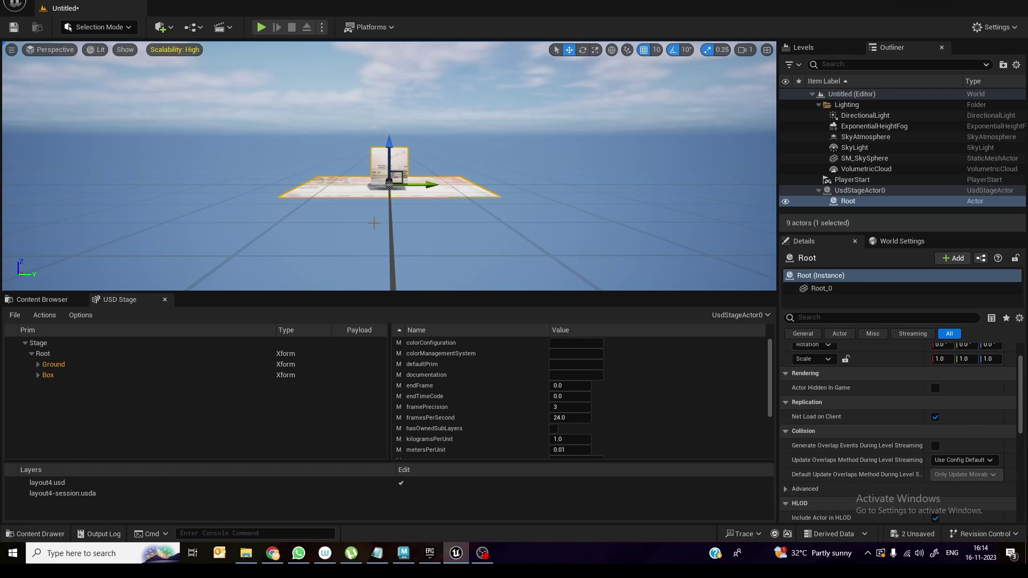
pyautogui.keyDown('alt'); pyautogui.moveTo(374, 222); pyautogui.dragTo(480, 256); pyautogui.keyUp('alt')
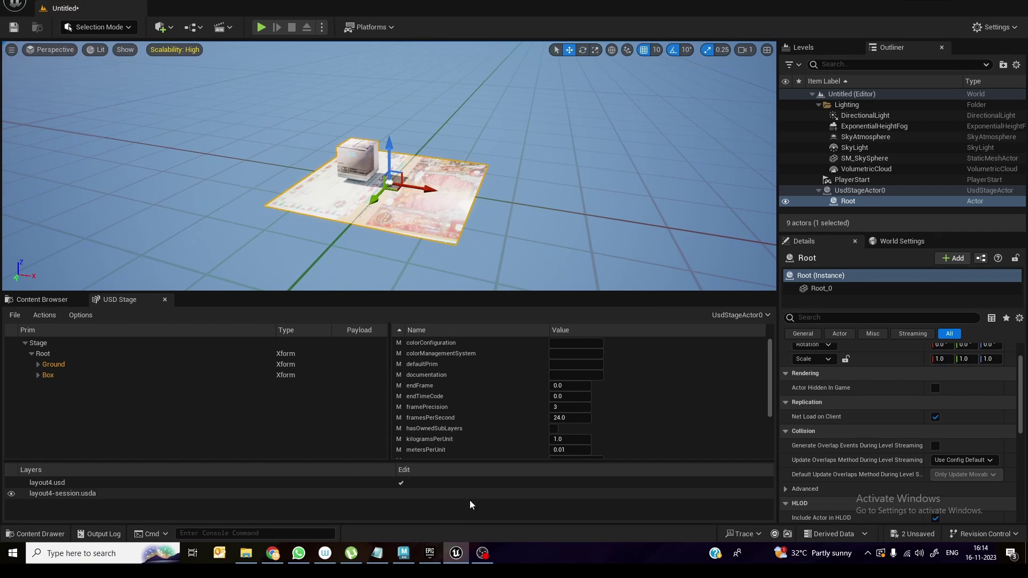
pyautogui.click(403, 553)
# Move the Box to translate X 15.24 and save layout4.usd.
pyautogui.click(80, 191)
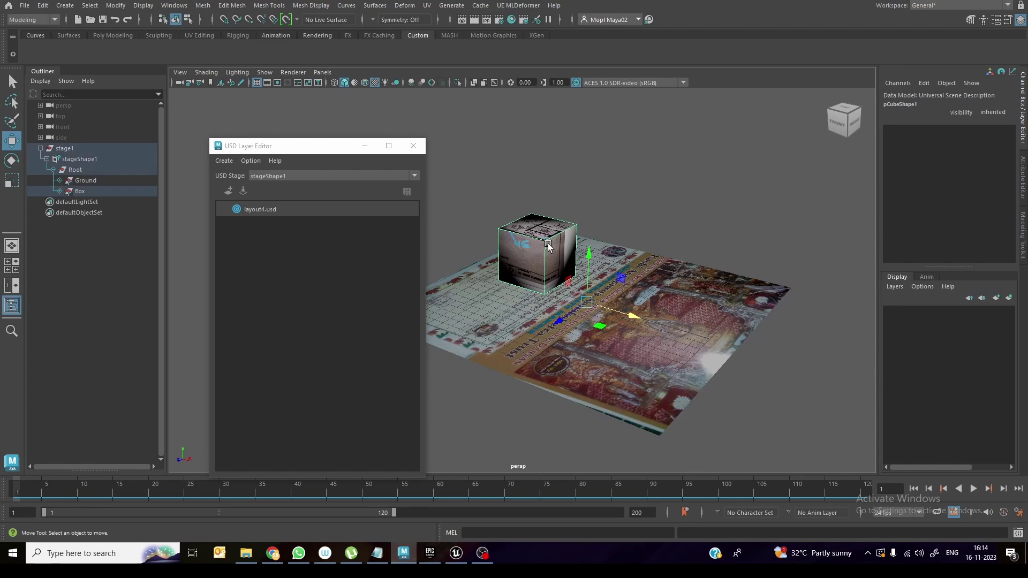
pyautogui.click(81, 193)
pyautogui.moveTo(632, 315); pyautogui.dragTo(817, 351)
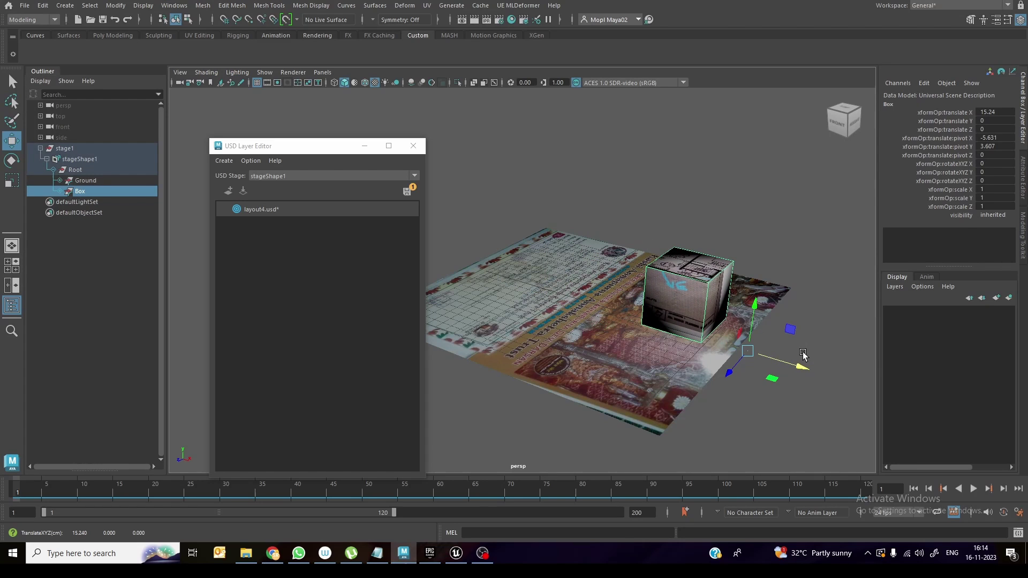
pyautogui.click(407, 191)
pyautogui.click(343, 357)
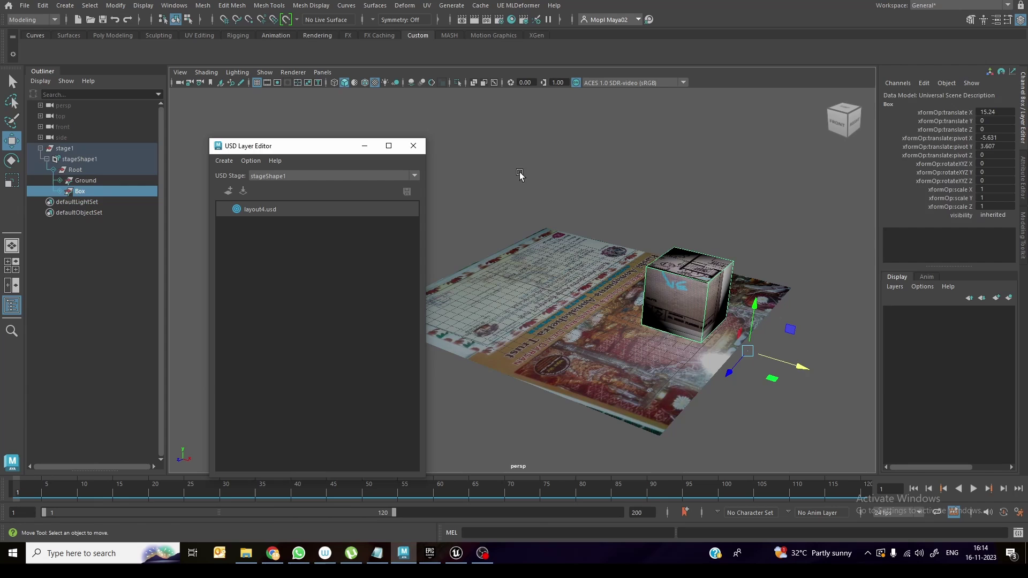
pyautogui.click(520, 174)
# Reload the USD stage in Unreal to see the moved box.
pyautogui.hotkey('alt', 'Tab')
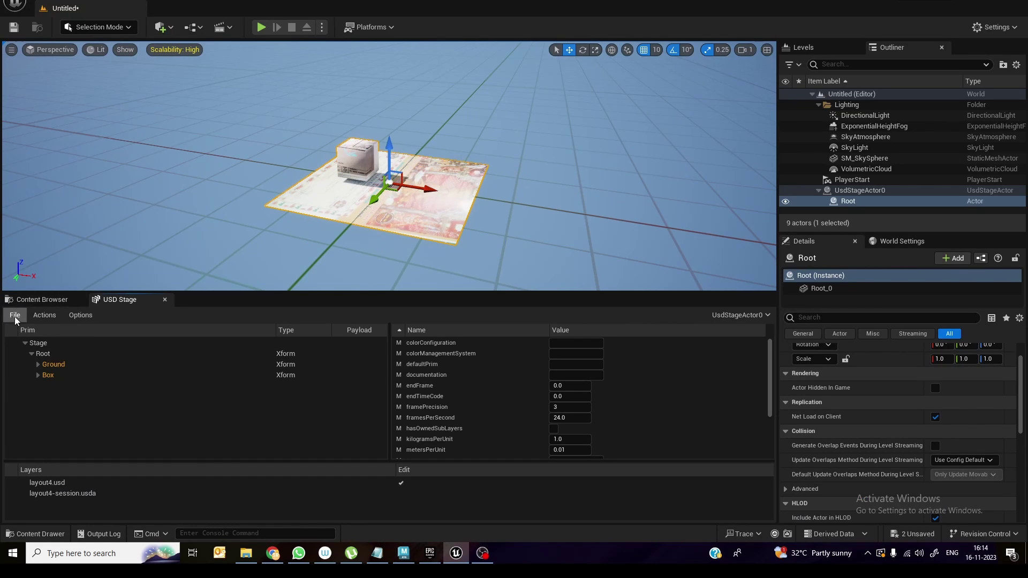
pyautogui.click(15, 316)
pyautogui.click(27, 404)
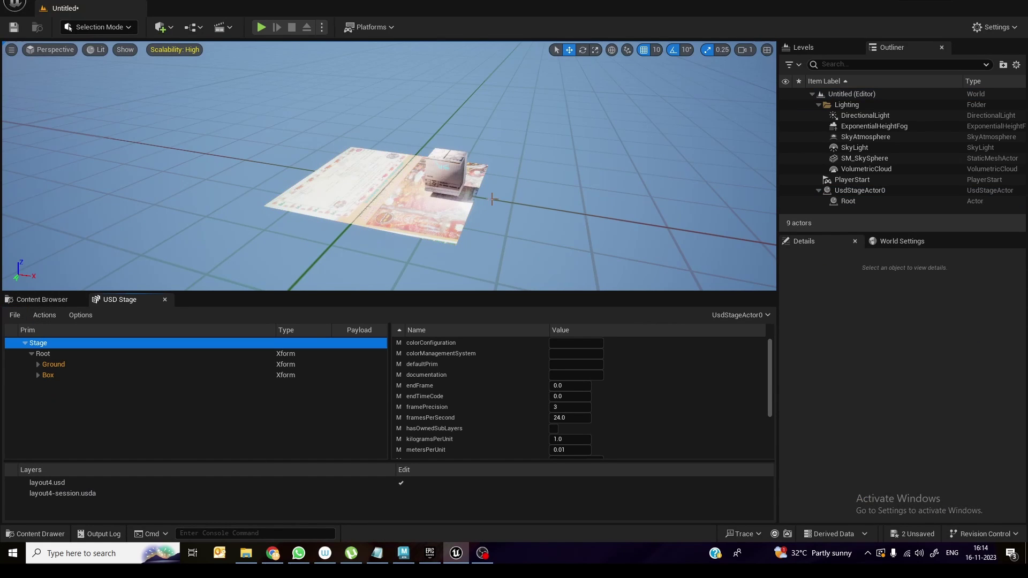
pyautogui.moveTo(492, 199); pyautogui.dragTo(528, 201, button='right')
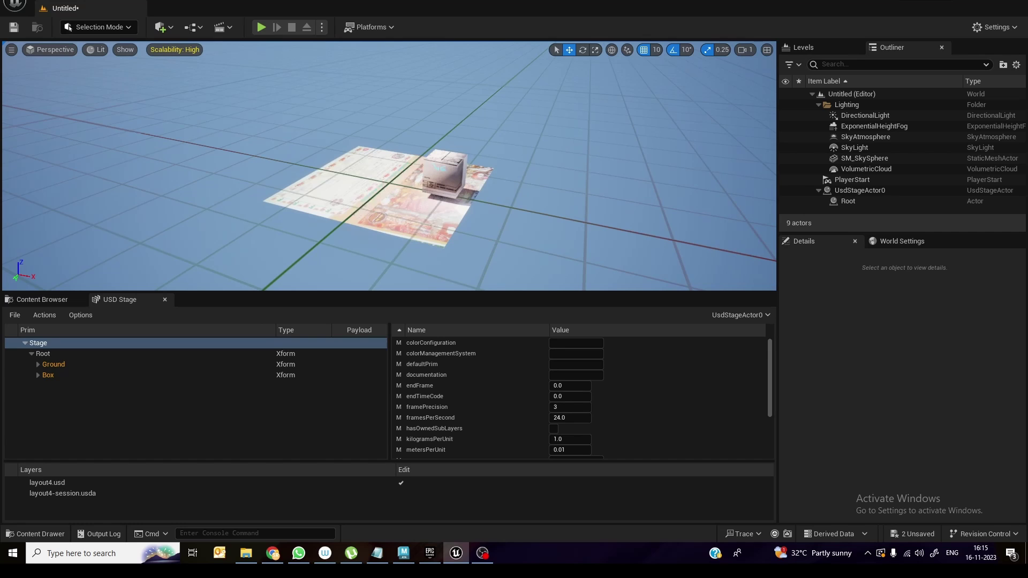
pyautogui.click(528, 219)
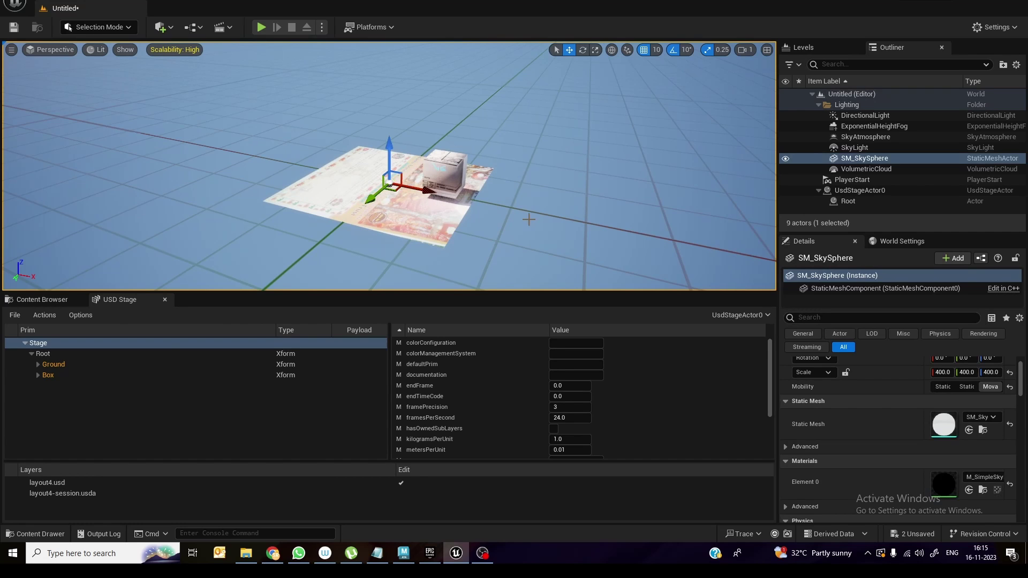
pyautogui.hotkey('alt', 'Tab')
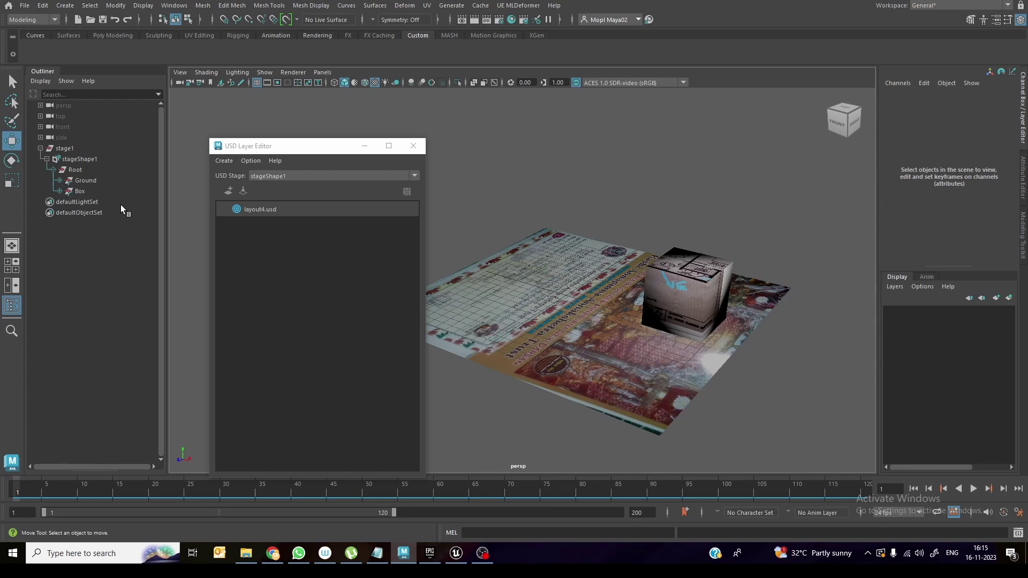
# Move the Root to translate X -12.203 and save layout4.usd again.
pyautogui.click(88, 169)
pyautogui.moveTo(635, 316); pyautogui.dragTo(528, 284)
pyautogui.click(406, 192)
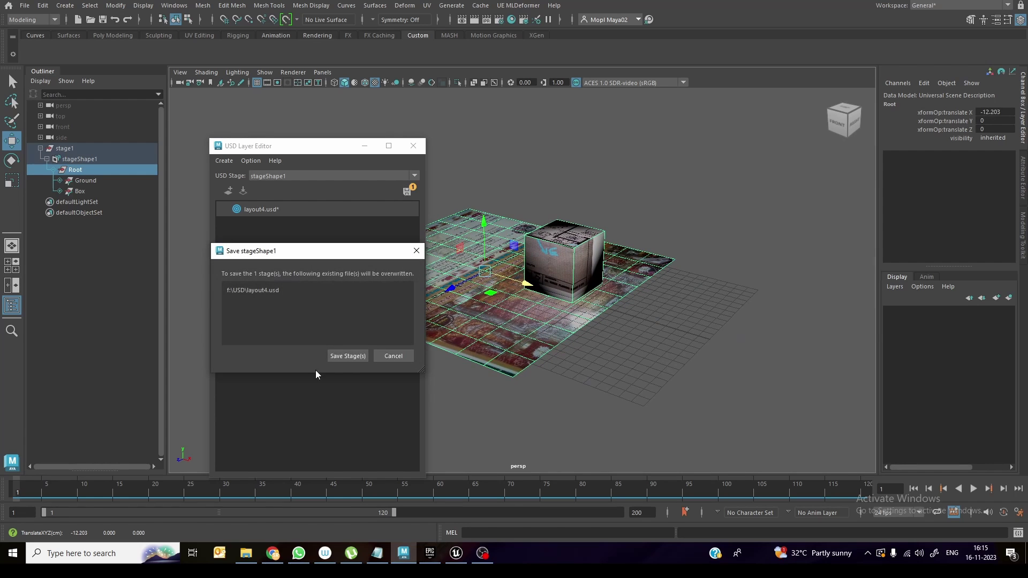
pyautogui.click(346, 355)
pyautogui.hotkey('alt', 'Tab')
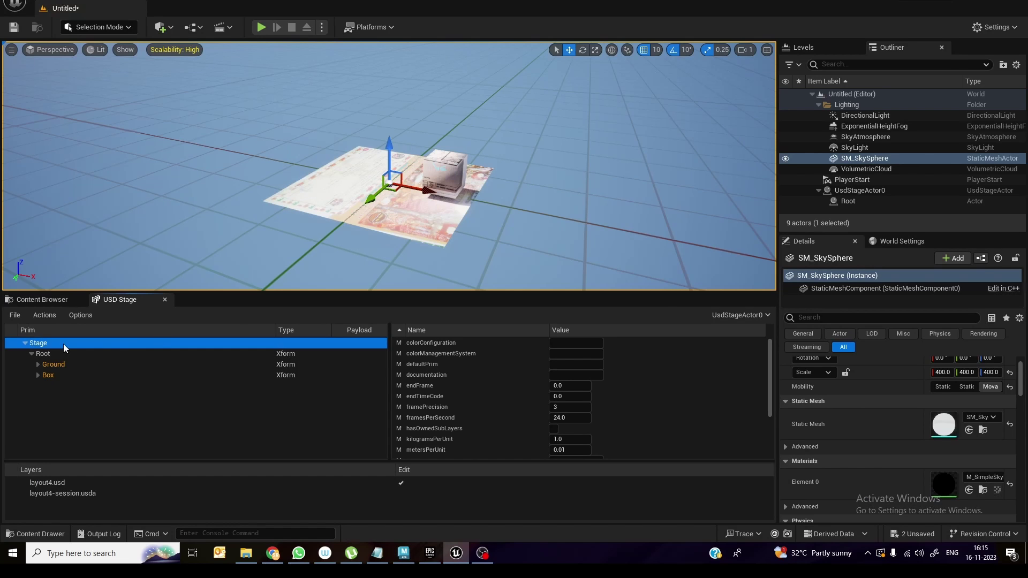
# Reload layout4.usd in the USD Stage panel to pick up the Root's X shift.
pyautogui.click(15, 315)
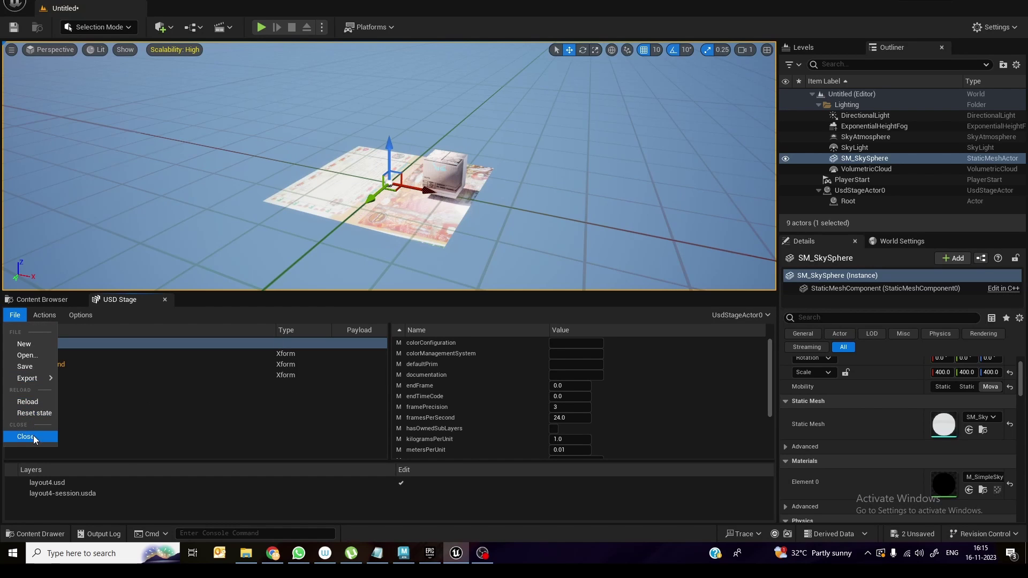
pyautogui.click(27, 401)
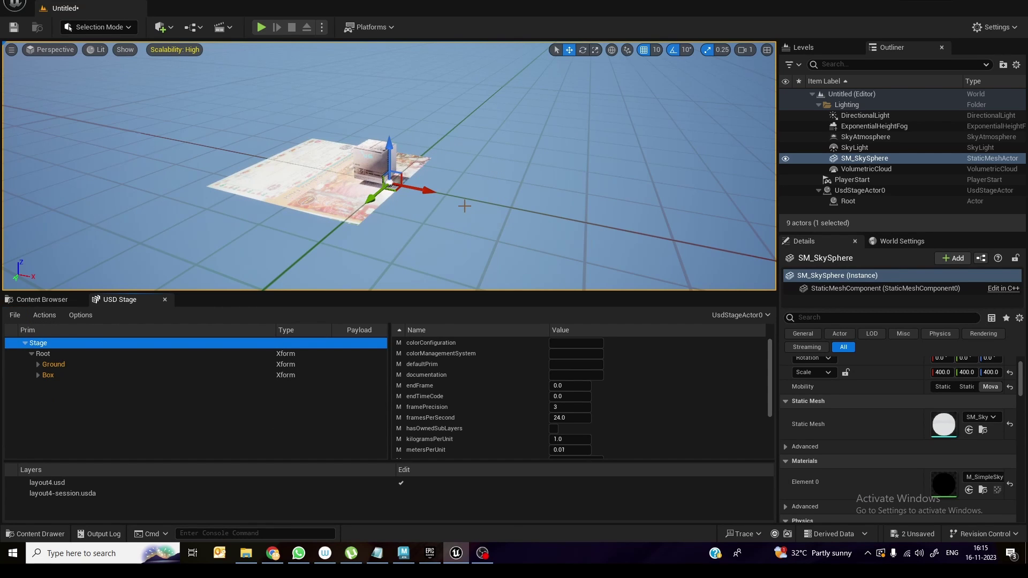
pyautogui.hotkey('alt', 'Tab')
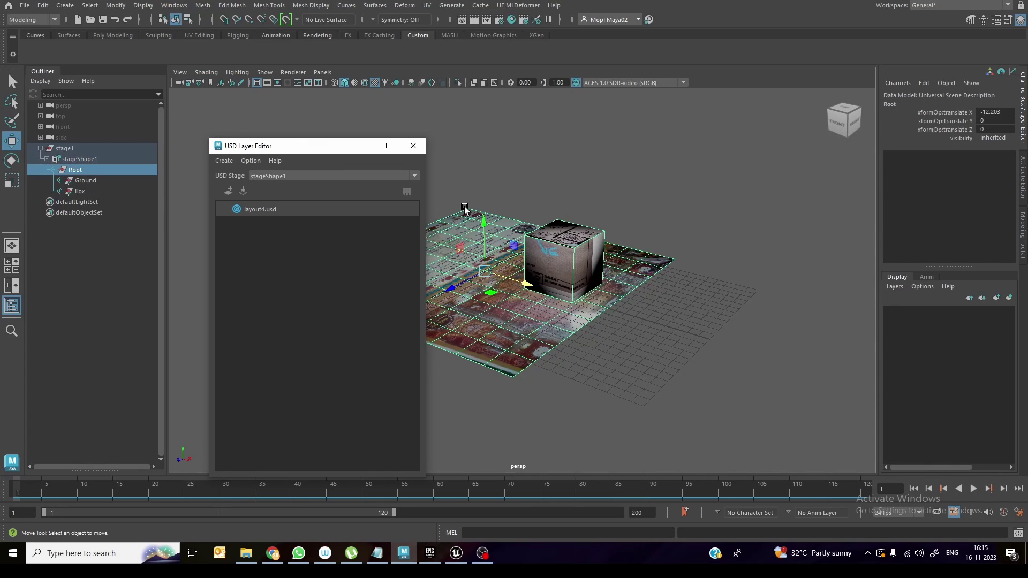
# Add a SkelRoot prim to stageShape1.
pyautogui.click(75, 158)
pyautogui.rightClick(74, 158)
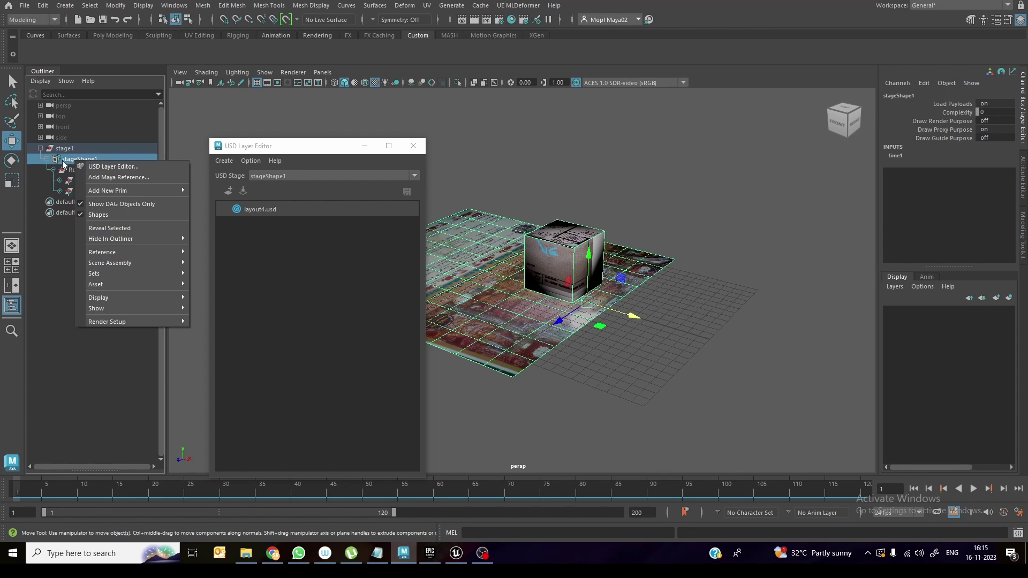
pyautogui.moveTo(128, 196)
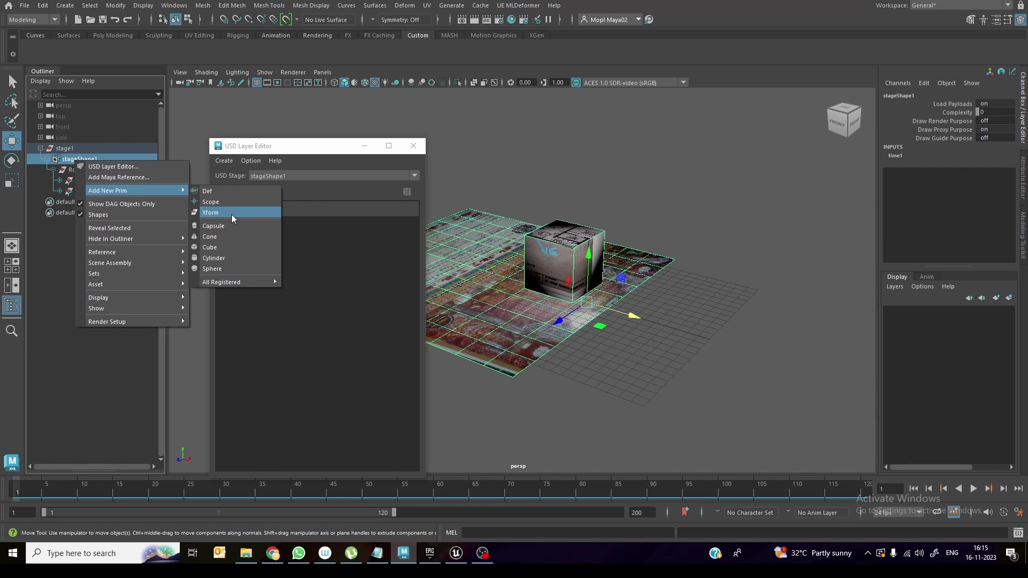
pyautogui.moveTo(220, 284)
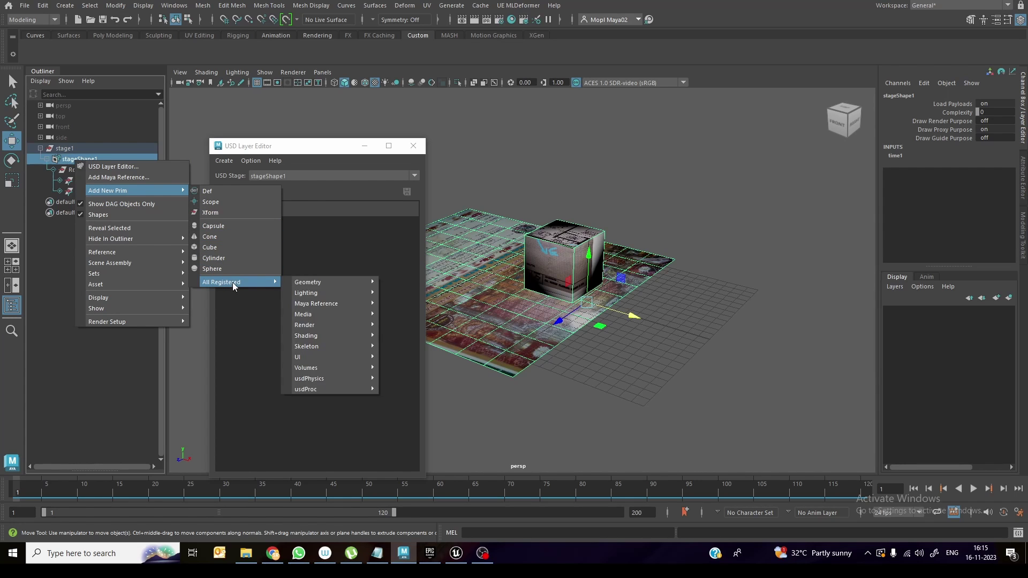
pyautogui.moveTo(329, 348)
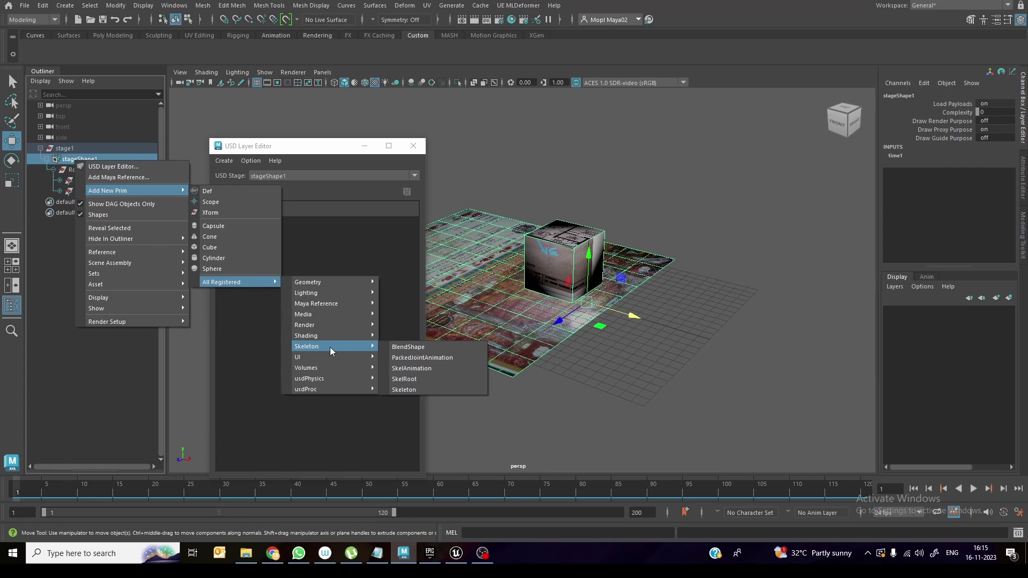
pyautogui.click(407, 380)
# Drag SkelRoot1 onto the Root prim to parent it there.
pyautogui.click(100, 294)
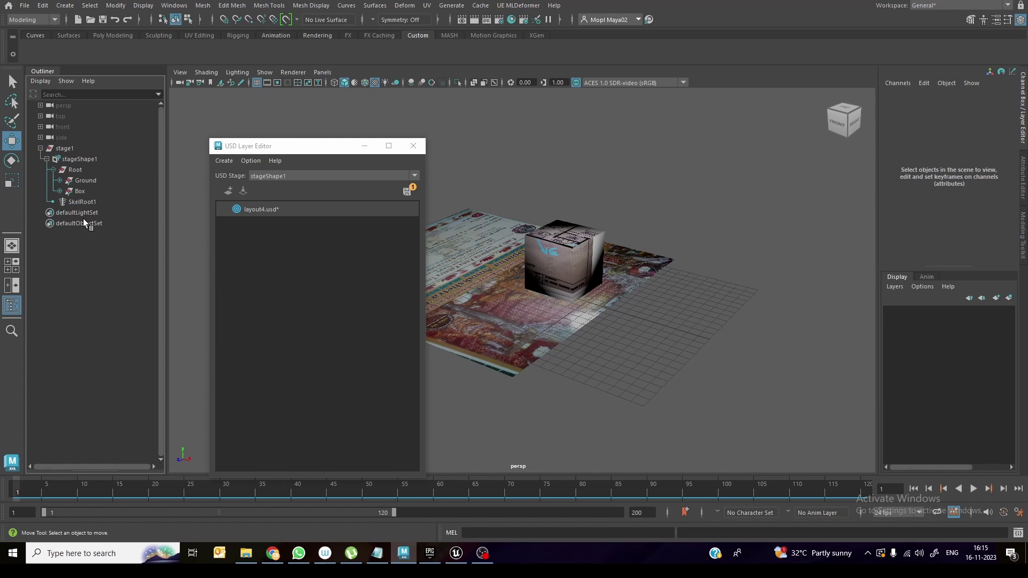
pyautogui.click(82, 202)
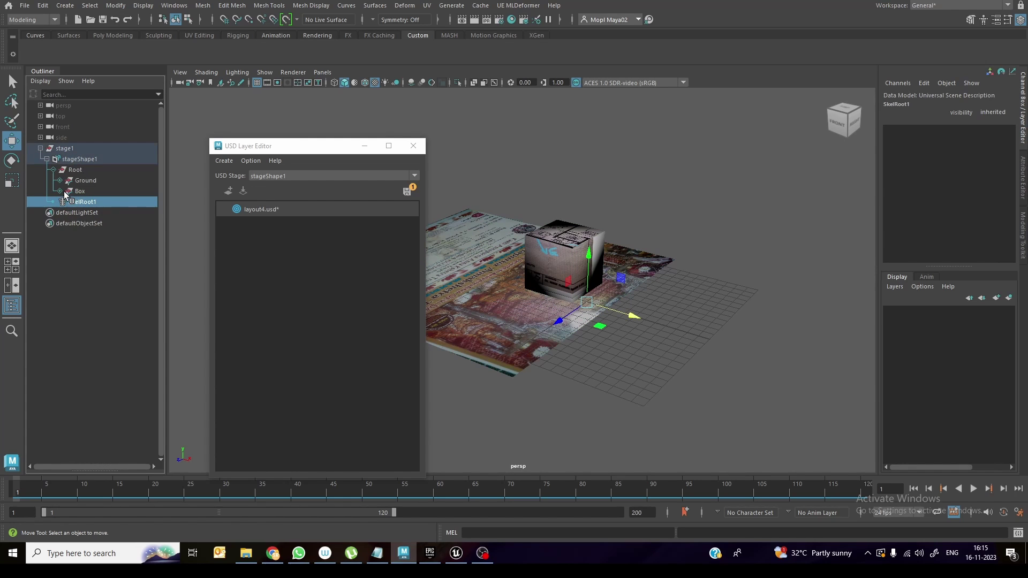
pyautogui.moveTo(82, 202); pyautogui.dragTo(91, 172)
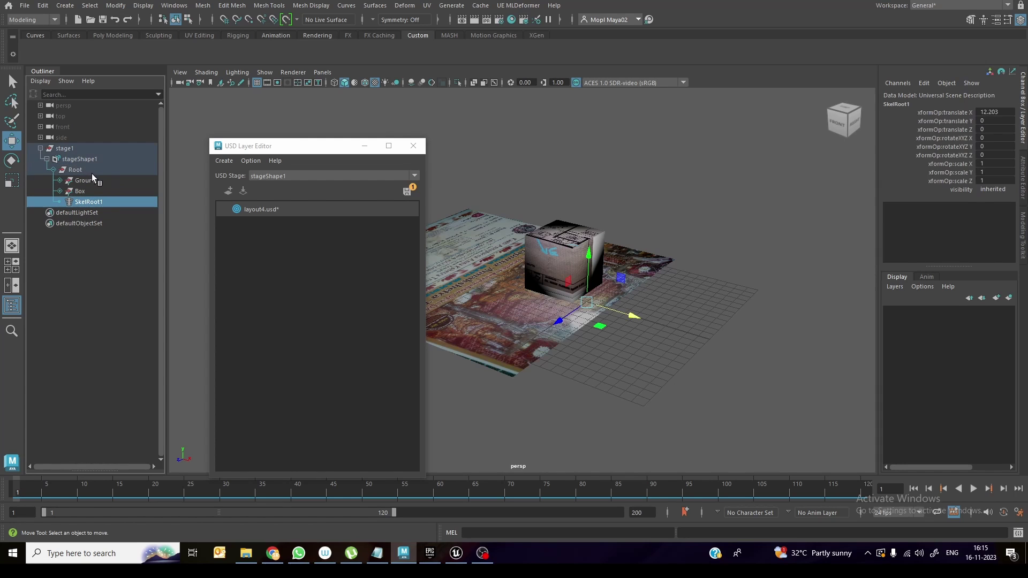
# Reference xbot.usd into SkelRoot1 and preview the character's animation.
pyautogui.rightClick(98, 202)
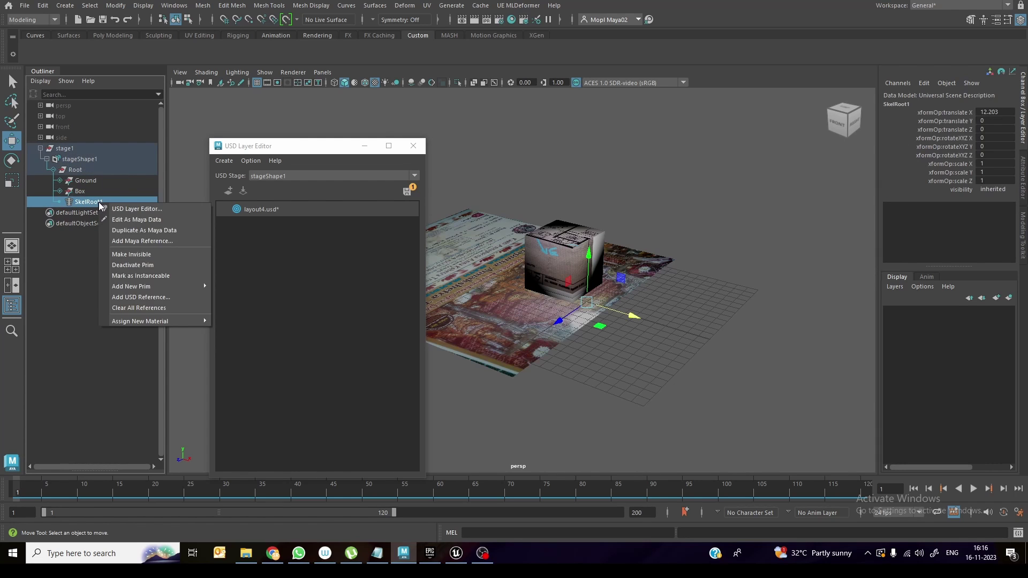
pyautogui.click(153, 297)
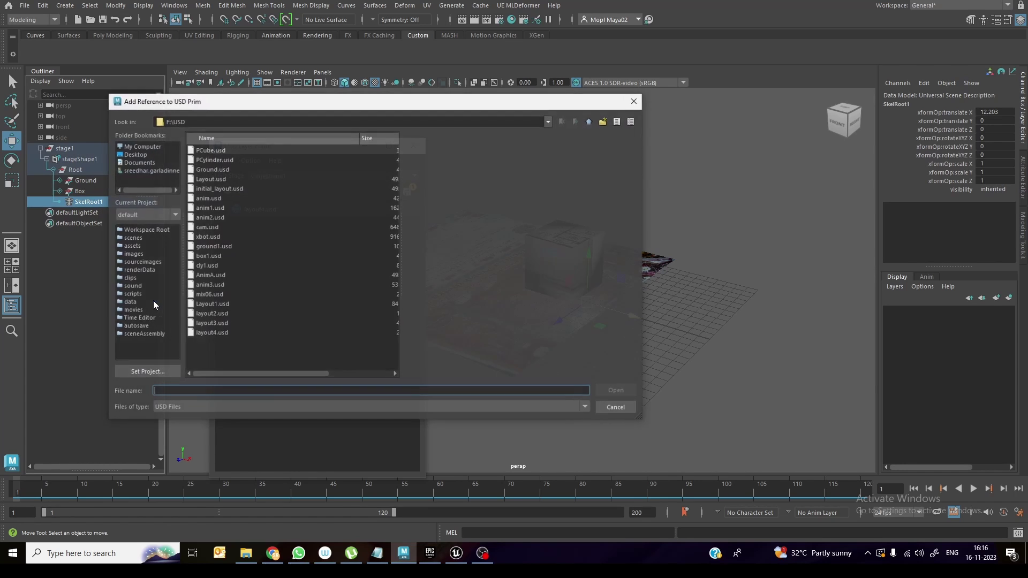
pyautogui.click(215, 238)
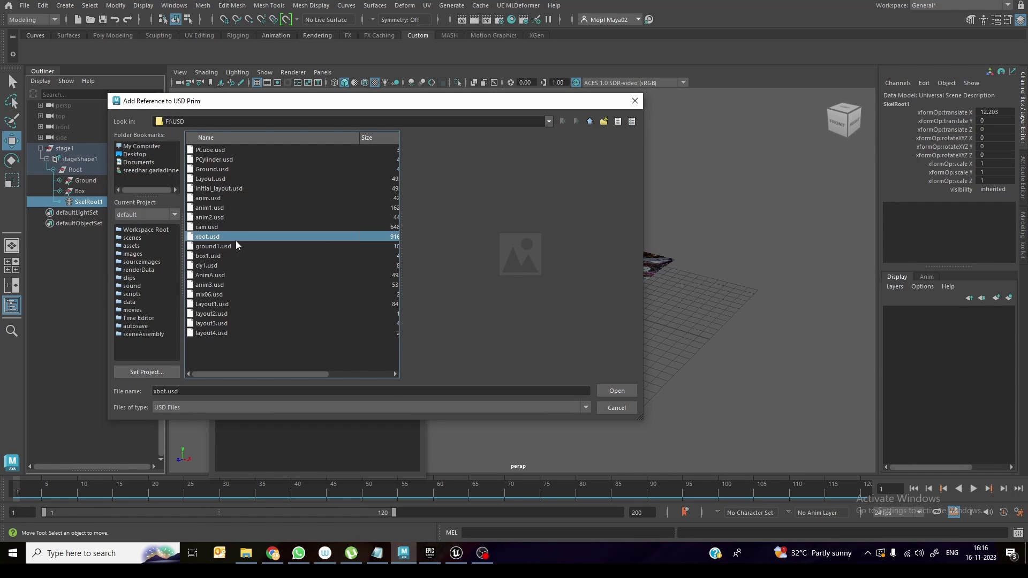
pyautogui.click(617, 391)
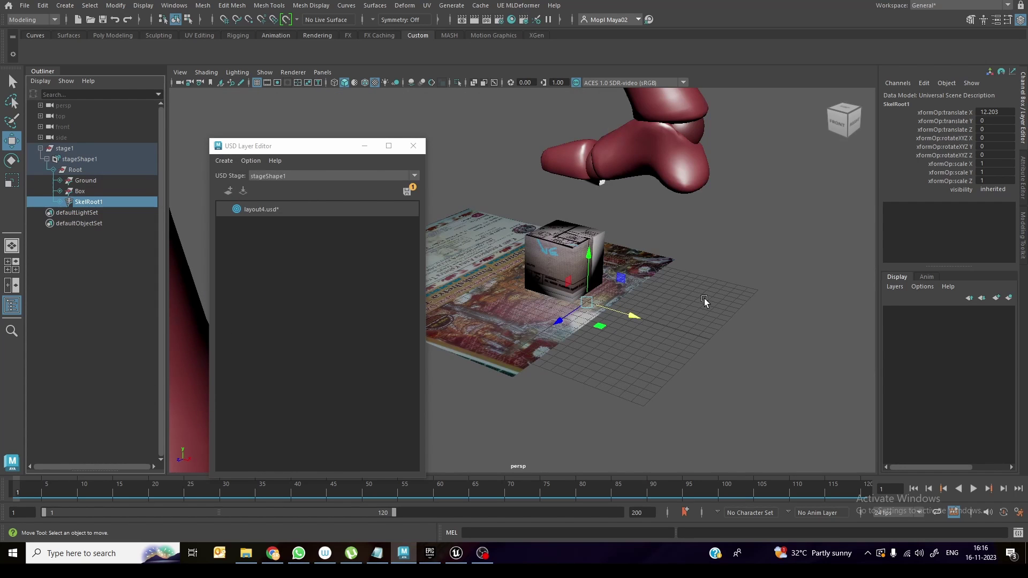
pyautogui.keyDown('alt'); pyautogui.moveTo(702, 305); pyautogui.dragTo(498, 316); pyautogui.keyUp('alt')
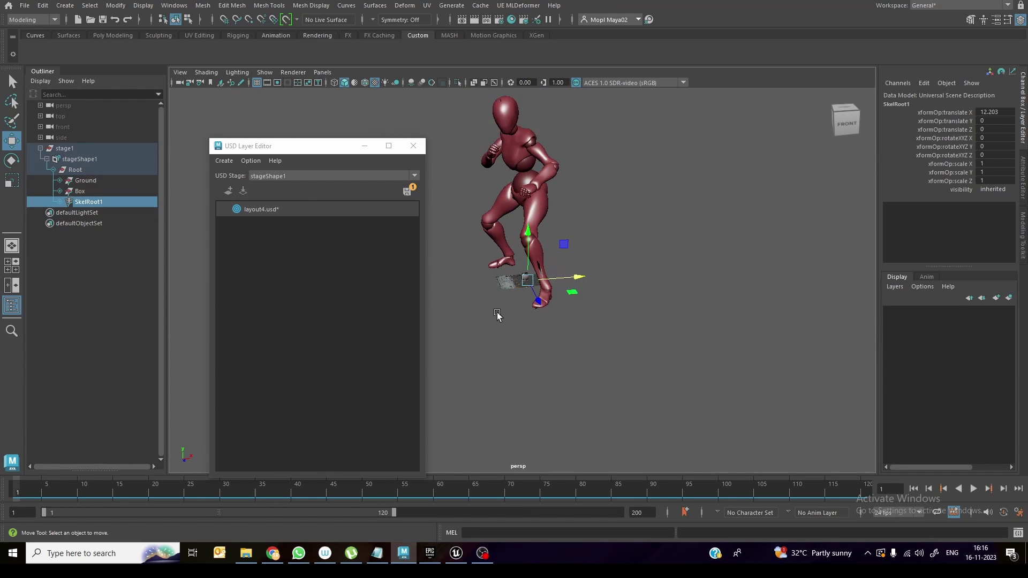
pyautogui.moveTo(28, 477); pyautogui.dragTo(0, 439)
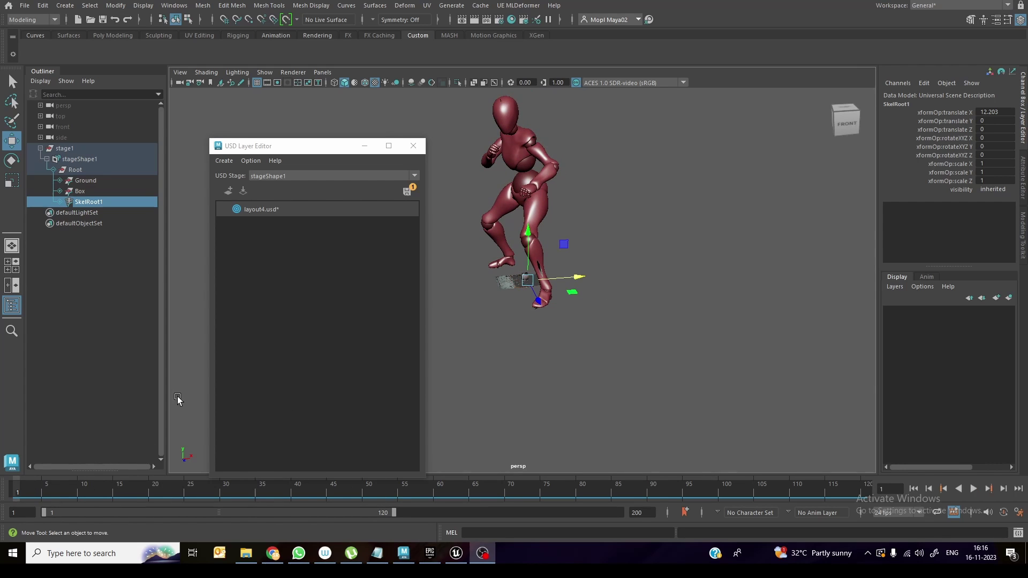
# Slide the SkelRoot1 character to translate X 63.485 and save the layout4.usd stage.
pyautogui.click(87, 261)
pyautogui.click(91, 203)
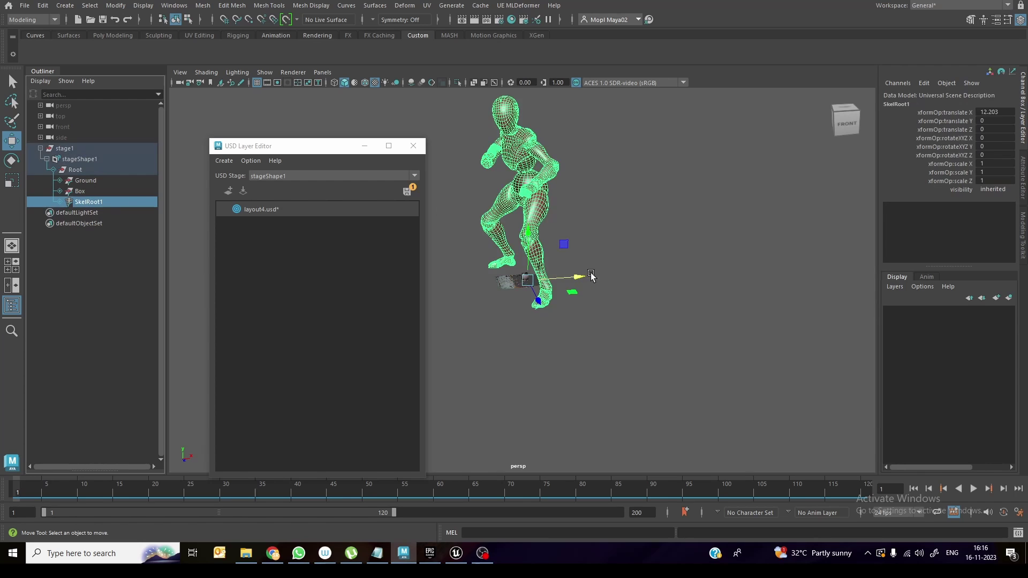
pyautogui.moveTo(588, 277); pyautogui.dragTo(635, 275)
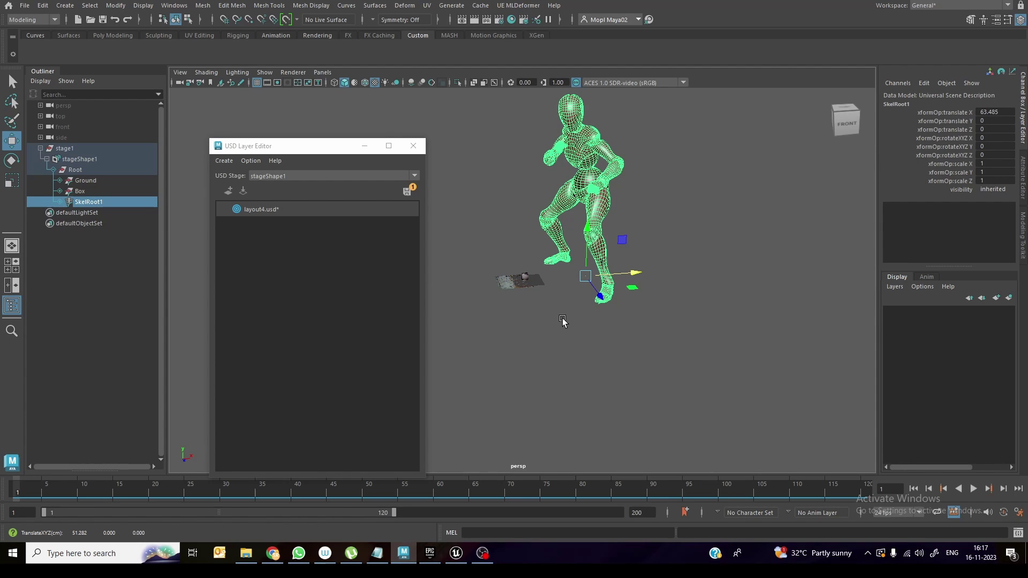
pyautogui.press('r')
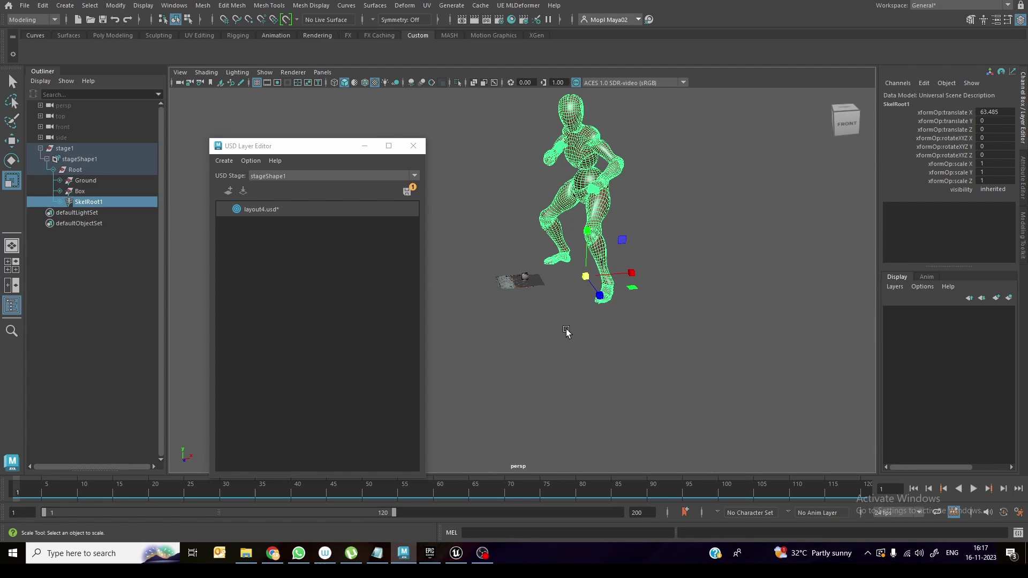
pyautogui.click(584, 340)
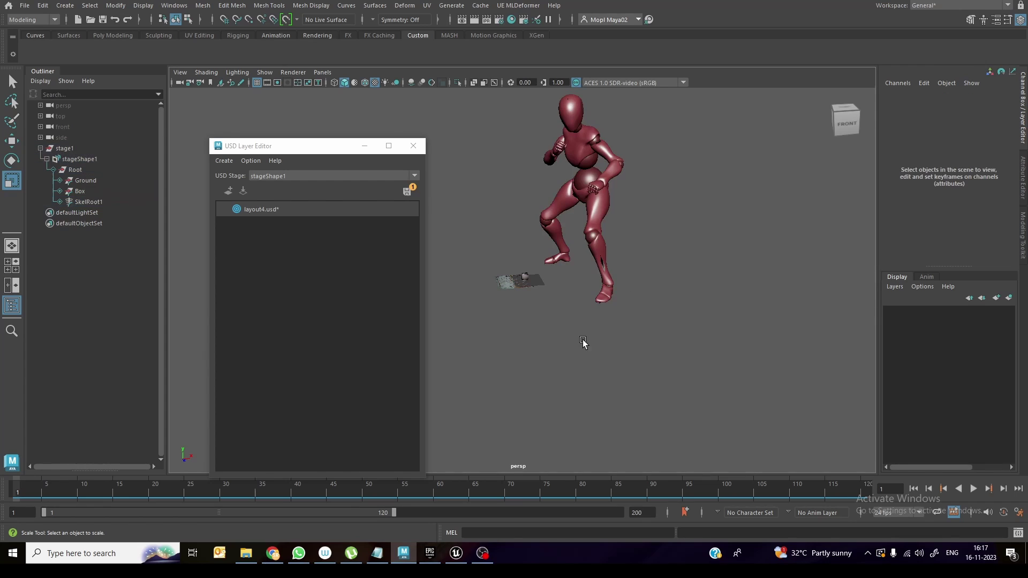
pyautogui.click(406, 191)
pyautogui.click(348, 356)
# Reload the USD stage in Unreal Engine to pick up the Maya changes.
pyautogui.click(456, 553)
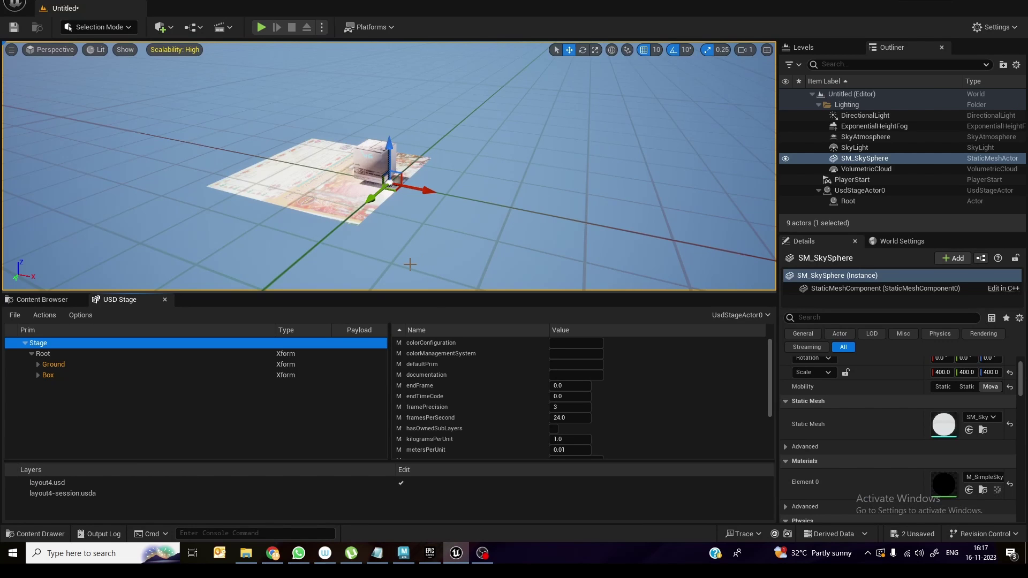
pyautogui.click(15, 315)
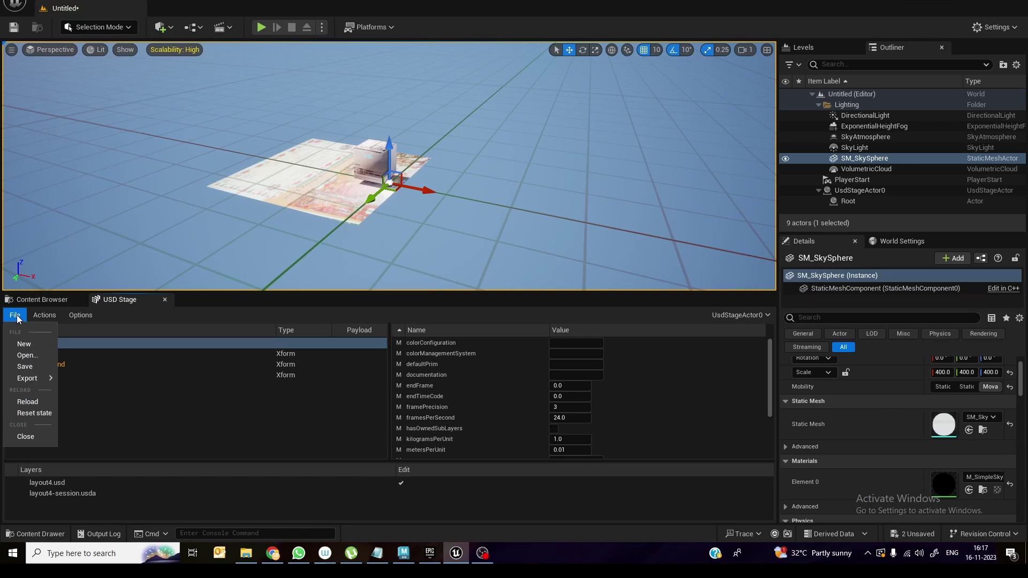
pyautogui.click(45, 406)
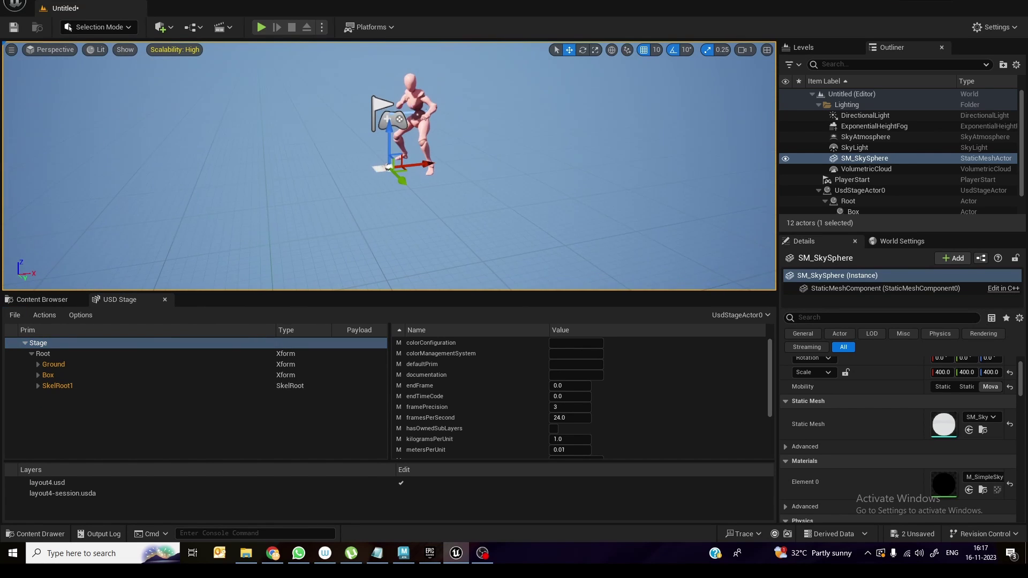
# Open UsdStageActor0's level sequence in Sequencer and play, then stop, the character animation.
pyautogui.click(846, 193)
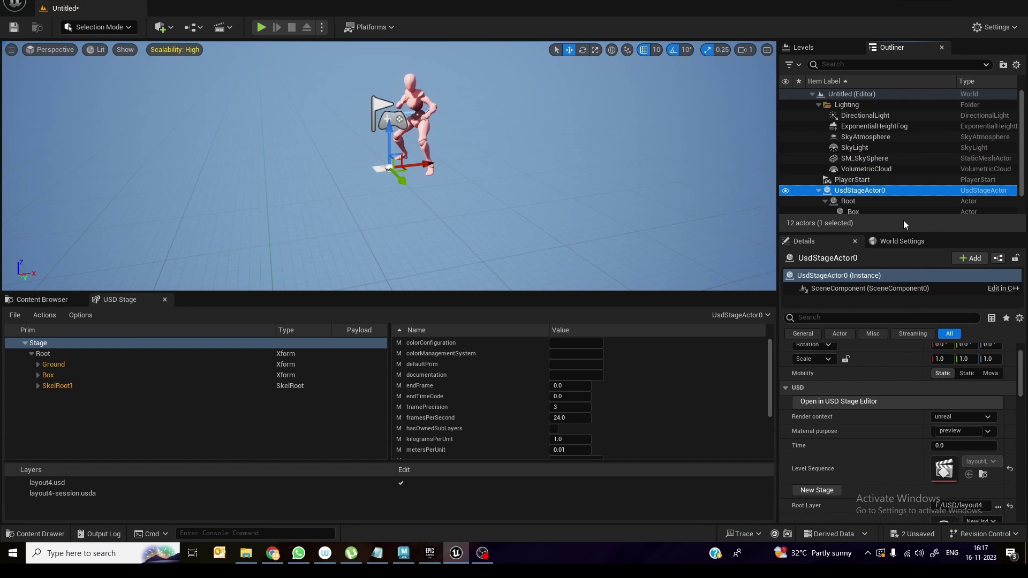
pyautogui.doubleClick(944, 469)
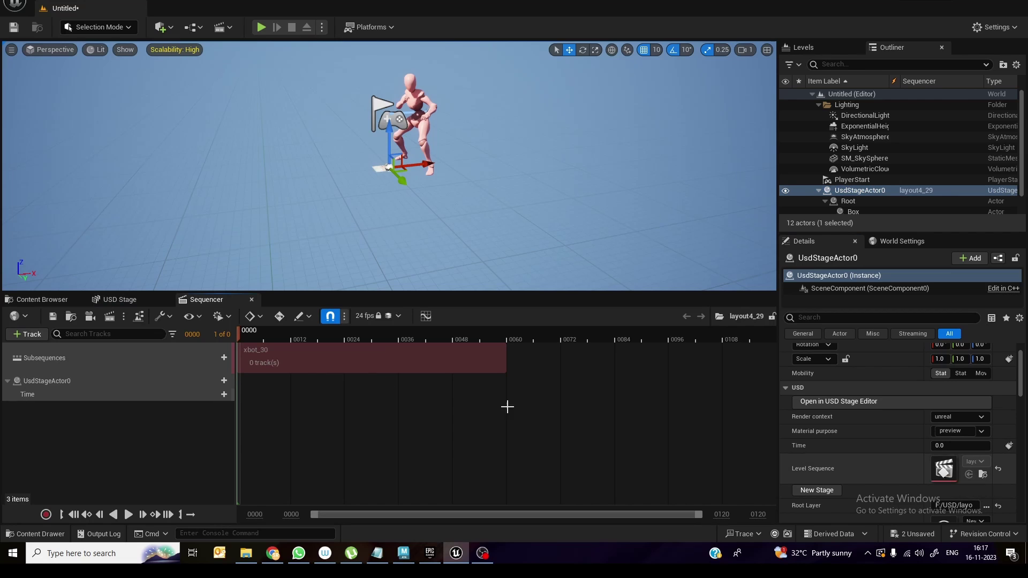
pyautogui.click(132, 517)
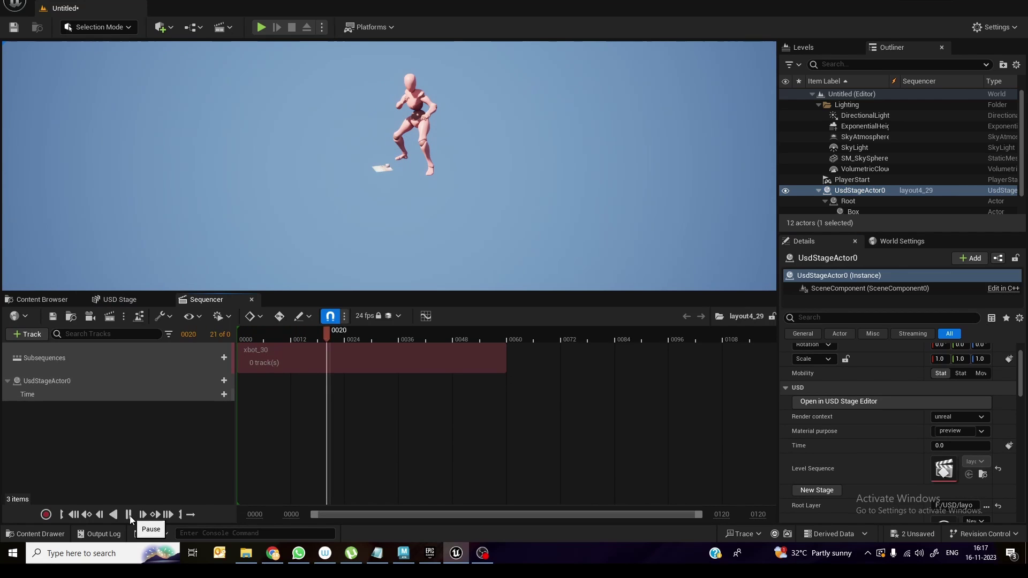
pyautogui.click(132, 517)
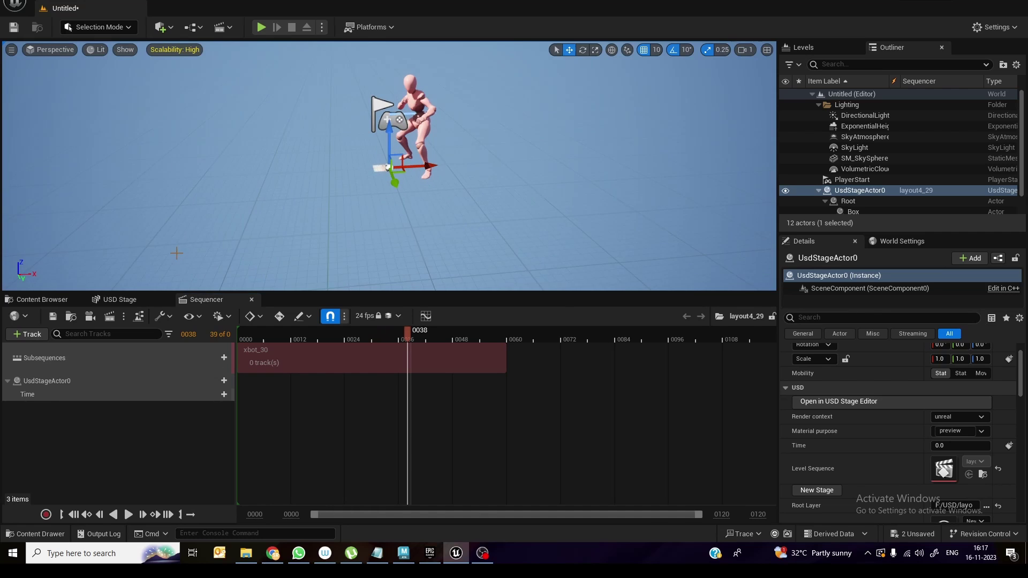
pyautogui.click(119, 299)
# Close the current USD stage and reopen layout4.usd.
pyautogui.click(15, 315)
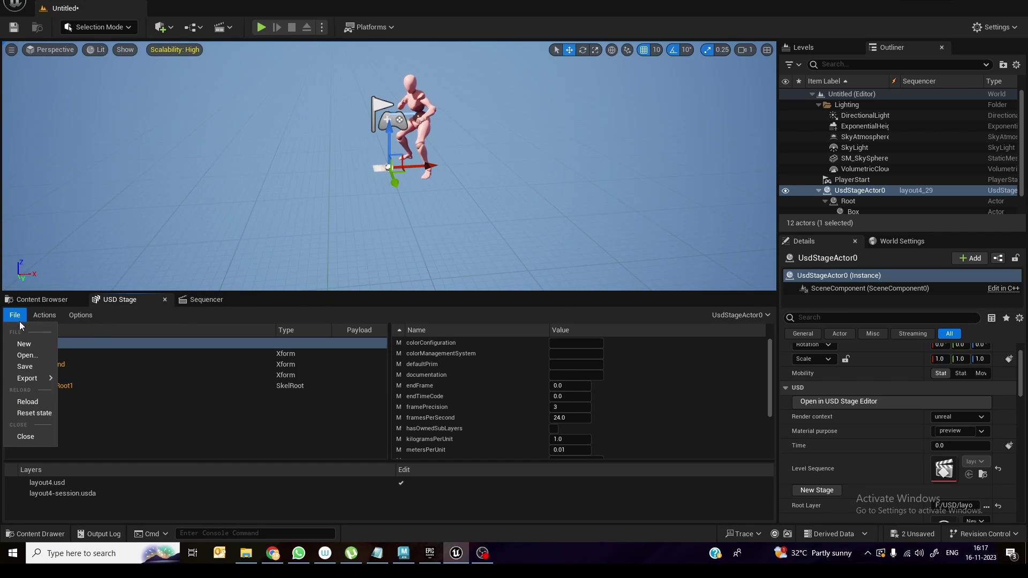
pyautogui.click(25, 436)
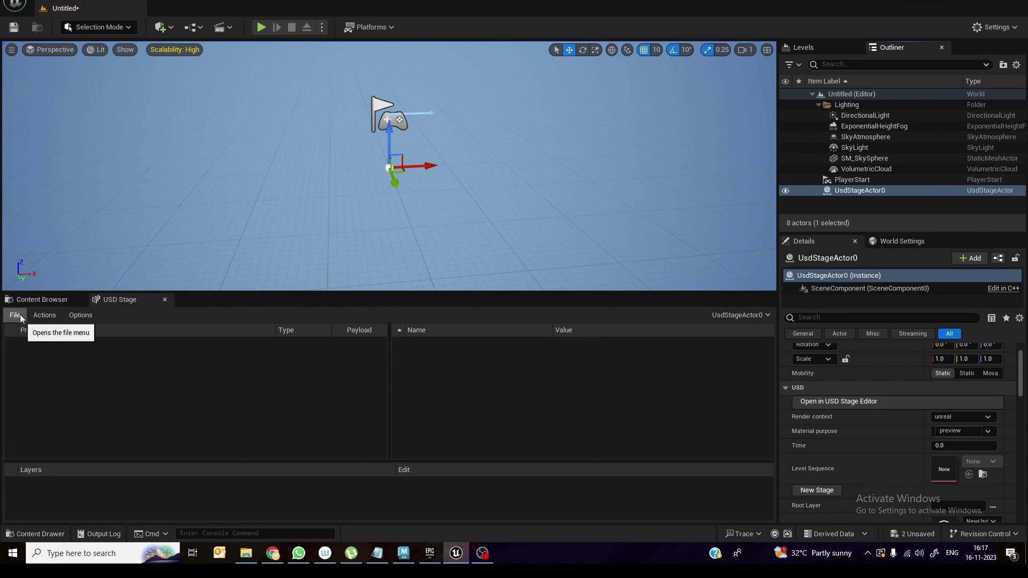
pyautogui.click(21, 317)
pyautogui.click(37, 356)
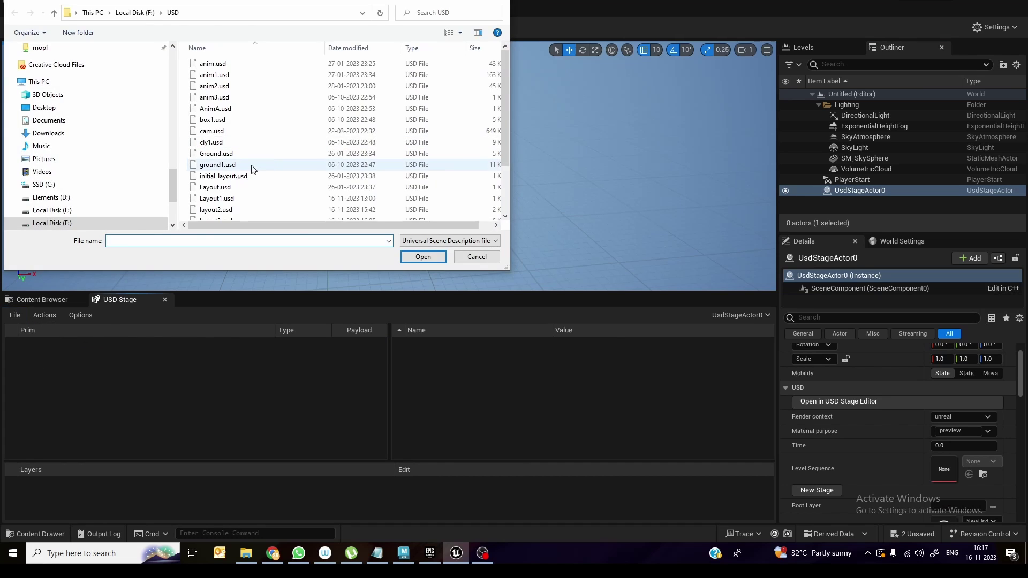
pyautogui.scroll(-2, 252, 177)
pyautogui.doubleClick(236, 170)
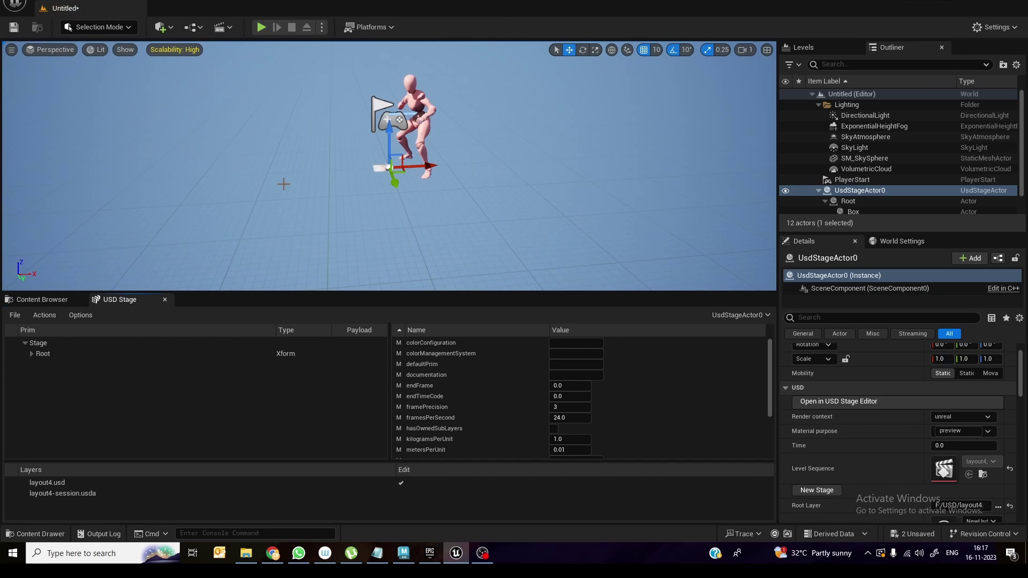
# Play the regenerated layout4 level sequence, then stop and scrub through its frames.
pyautogui.doubleClick(947, 477)
pyautogui.click(128, 515)
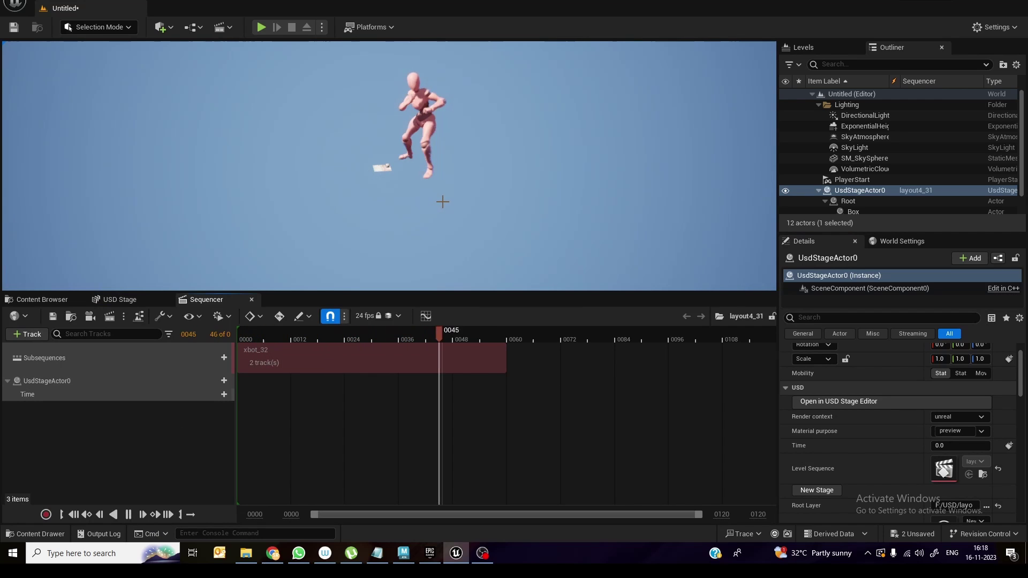
pyautogui.click(128, 515)
pyautogui.moveTo(557, 333); pyautogui.dragTo(213, 343)
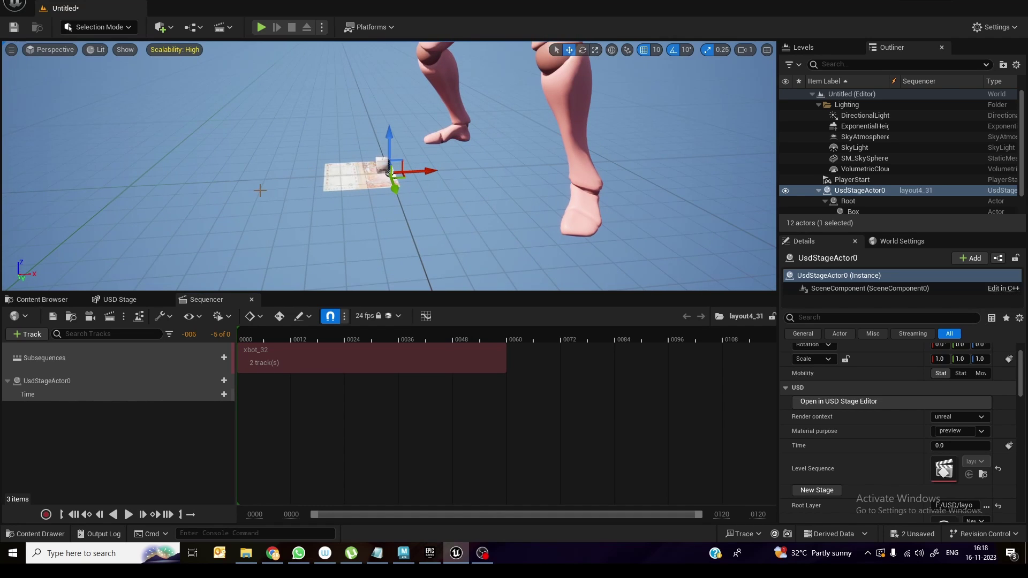
pyautogui.moveTo(335, 210)
pyautogui.mouseDown()
pyautogui.moveTo(336, 177)
pyautogui.moveTo(336, 214)
pyautogui.mouseUp()
pyautogui.click(328, 206)
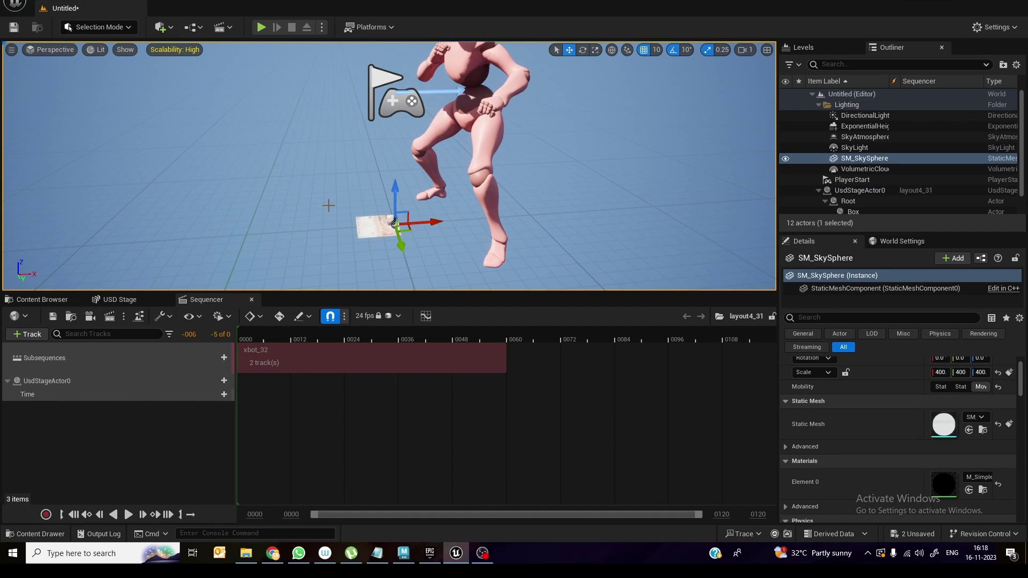
# Add a Skeleton > SkelRoot prim to stageShape1 and nest it under Root as SkelRoot2.
pyautogui.hotkey('alt', 'Tab')
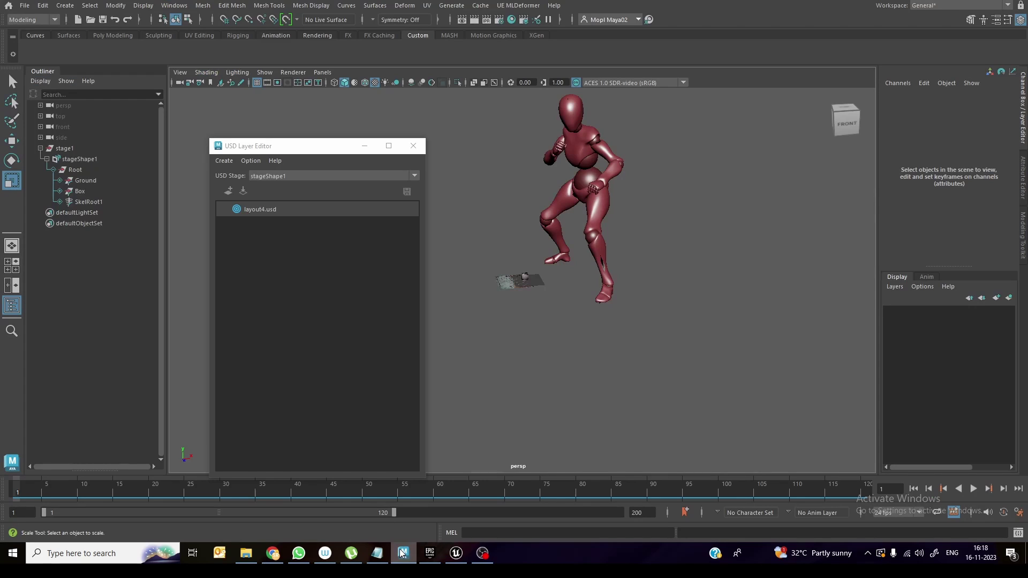
pyautogui.click(86, 160)
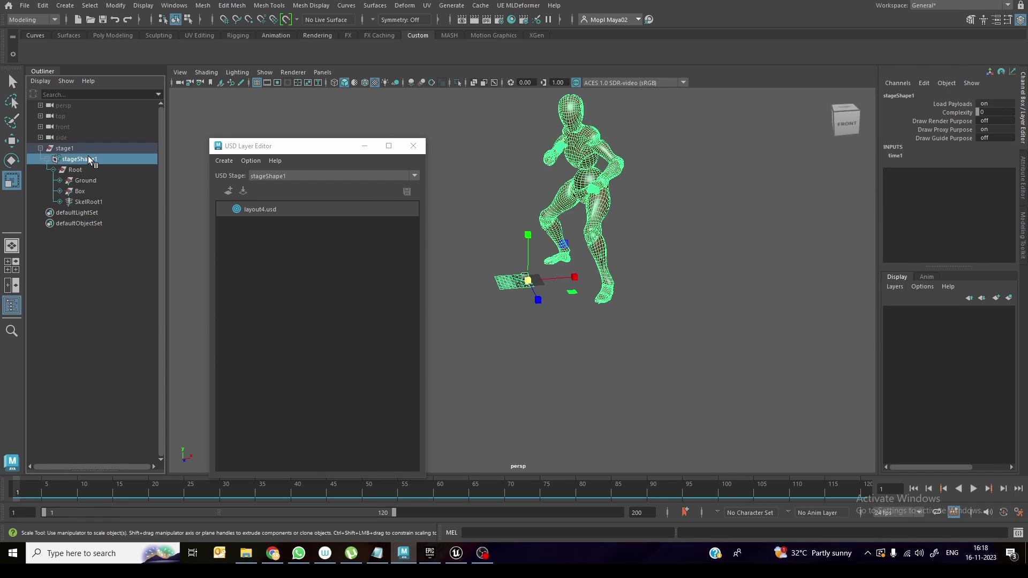
pyautogui.rightClick(89, 159)
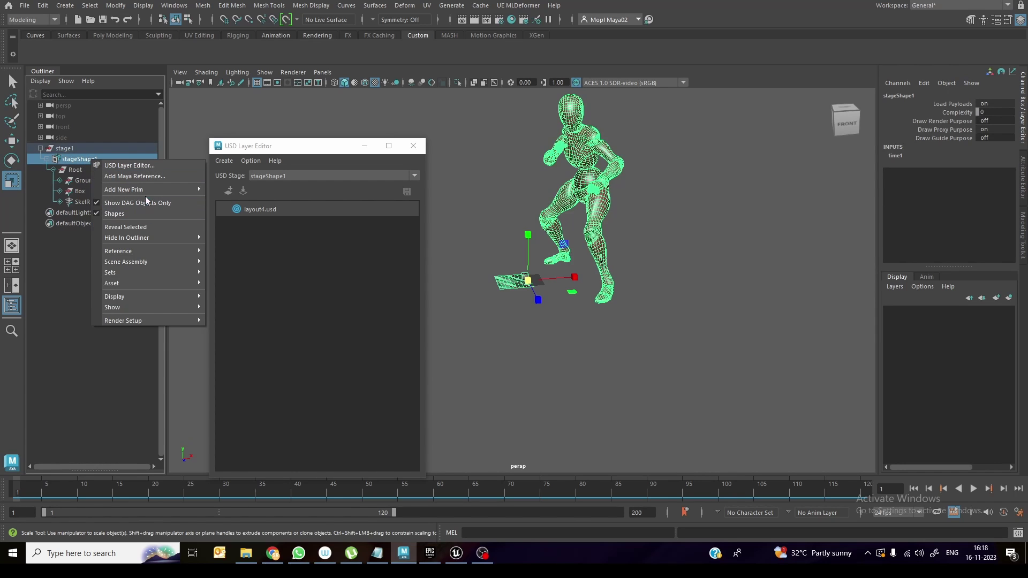
pyautogui.moveTo(148, 192)
pyautogui.moveTo(258, 281)
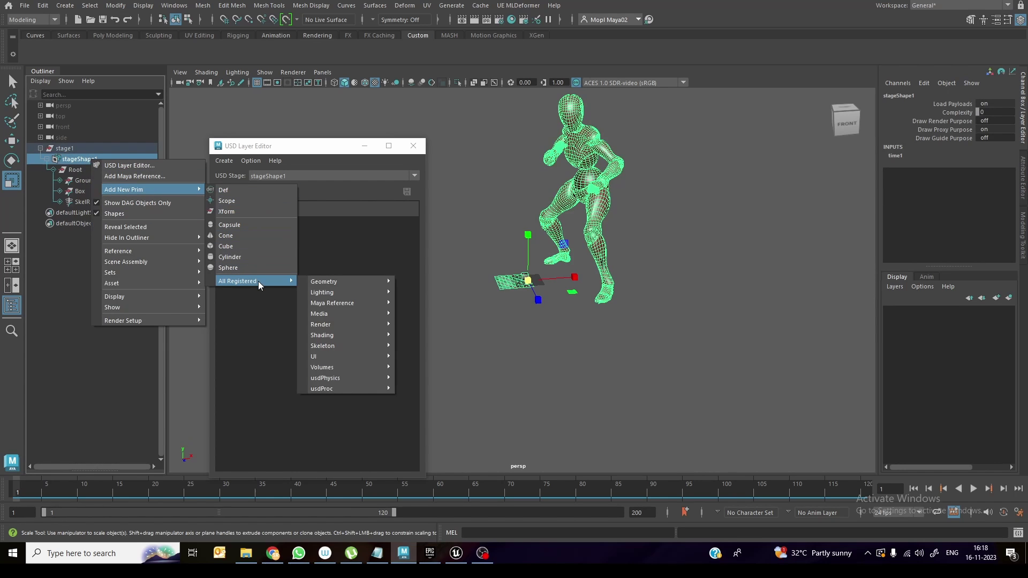
pyautogui.moveTo(342, 291)
pyautogui.moveTo(359, 348)
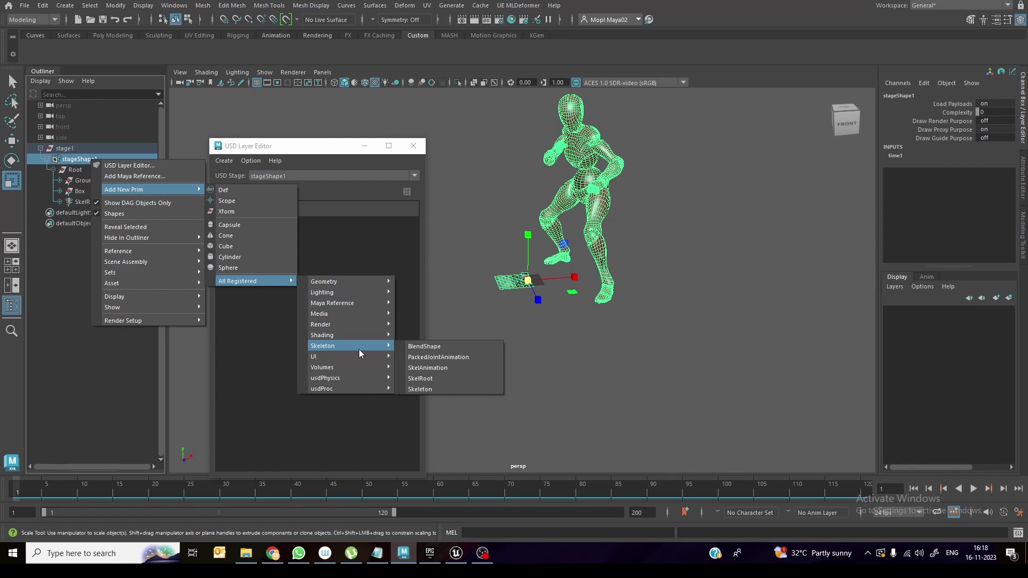
pyautogui.click(432, 378)
pyautogui.click(91, 303)
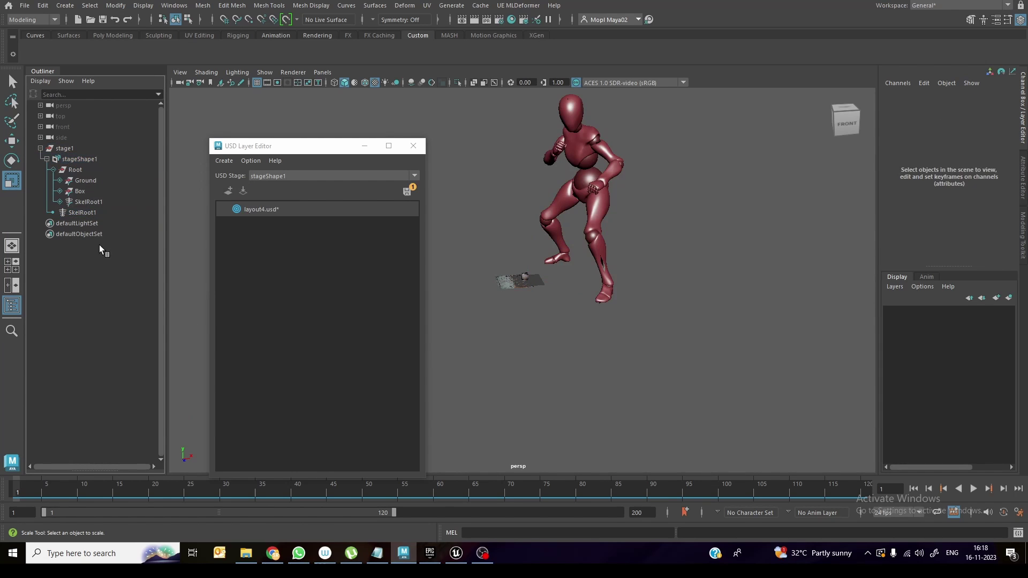
pyautogui.moveTo(90, 215); pyautogui.dragTo(83, 171)
# Add anim.usd as a reference on SkelRoot2 and orbit the view to inspect the cylinder beside the box.
pyautogui.click(100, 293)
pyautogui.click(97, 212)
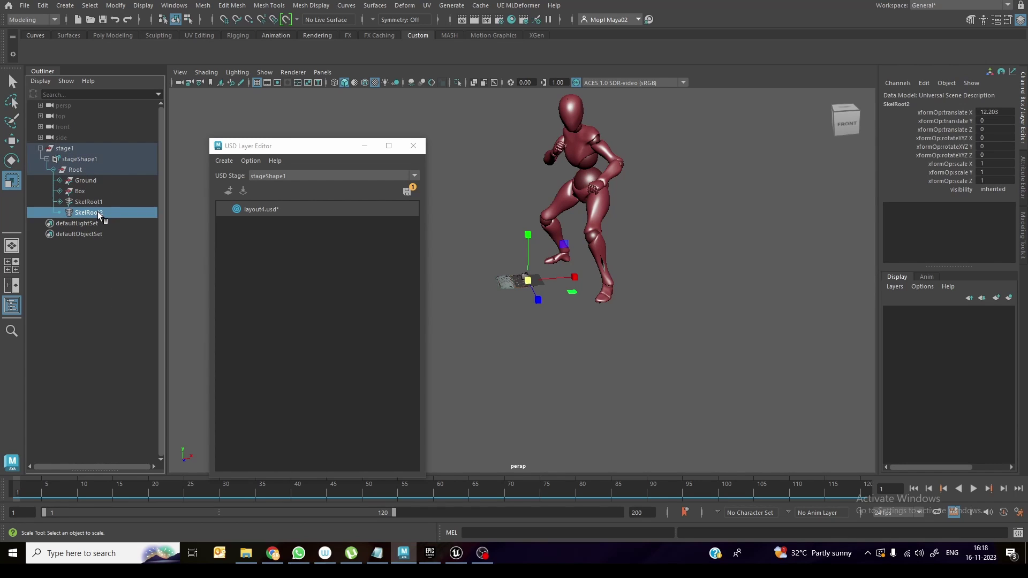
pyautogui.rightClick(103, 215)
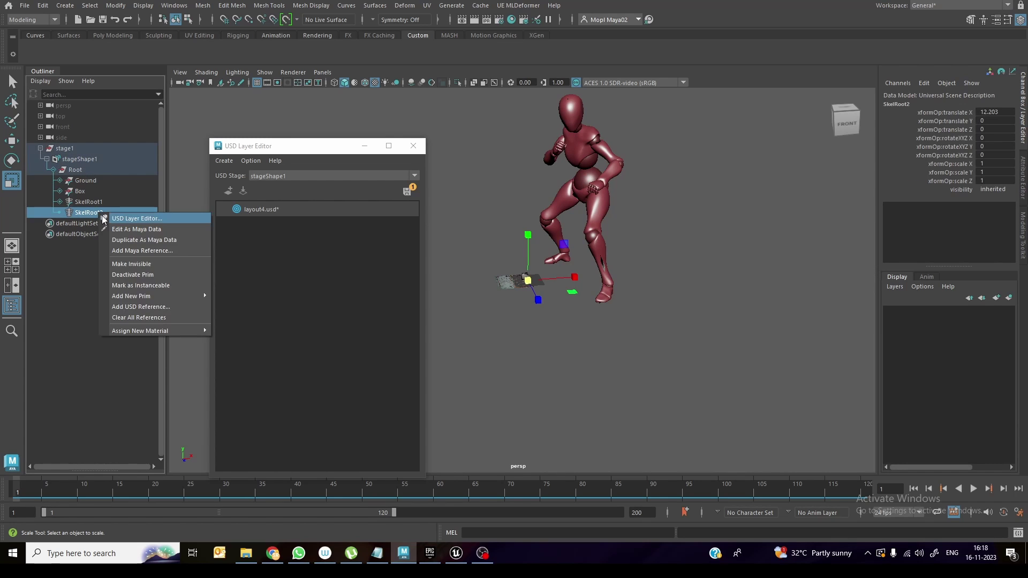
pyautogui.click(137, 309)
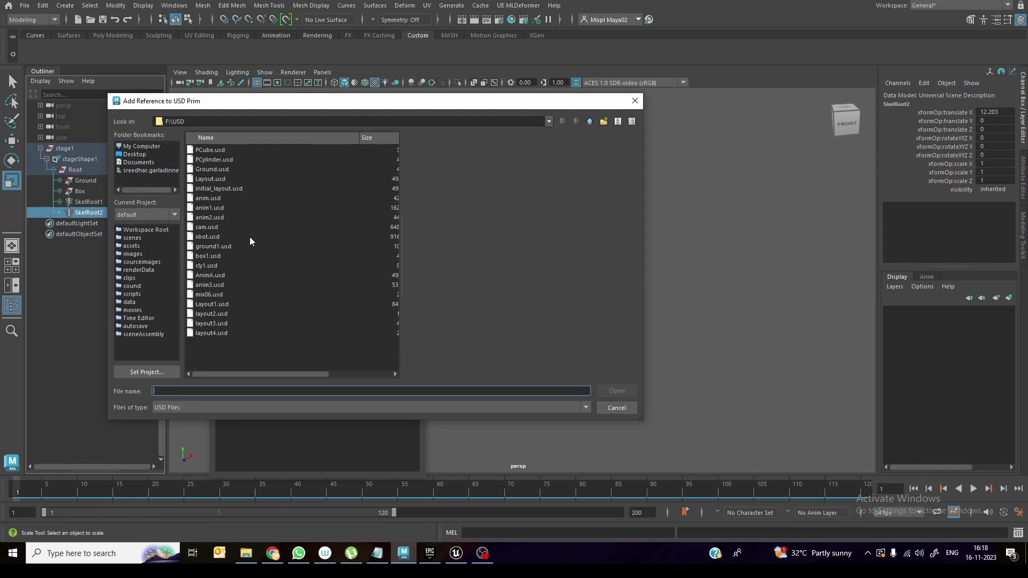
pyautogui.click(214, 199)
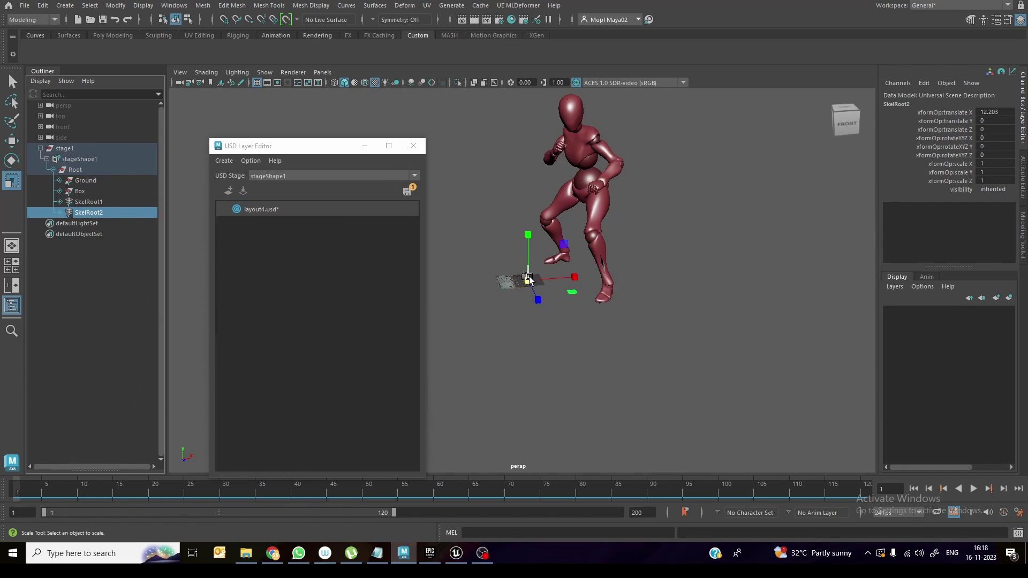
pyautogui.scroll(5, 528, 279)
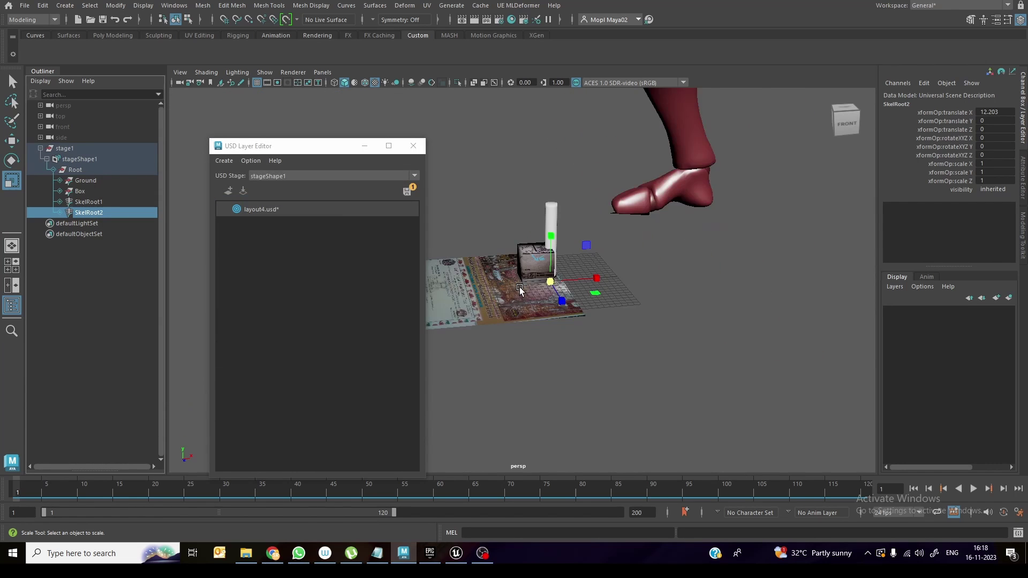
pyautogui.keyDown('alt'); pyautogui.moveTo(518, 292); pyautogui.dragTo(568, 327); pyautogui.keyUp('alt')
pyautogui.moveTo(568, 327)
pyautogui.keyDown('alt'); pyautogui.mouseDown(button='right')
pyautogui.moveTo(600, 327)
pyautogui.moveTo(573, 313)
pyautogui.mouseUp(button='right'); pyautogui.keyUp('alt')
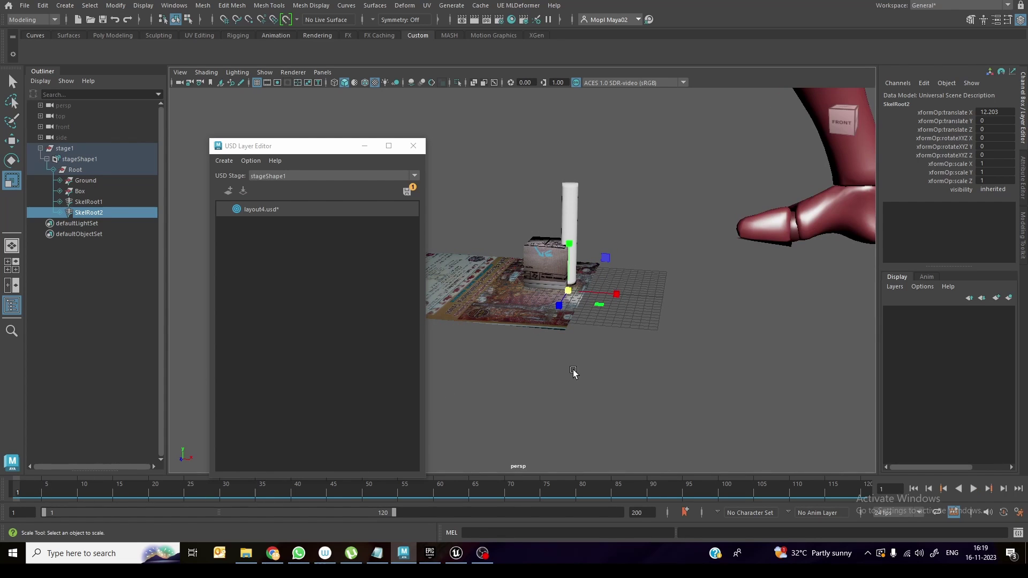
pyautogui.keyDown('alt'); pyautogui.moveTo(550, 343); pyautogui.dragTo(608, 348); pyautogui.keyUp('alt')
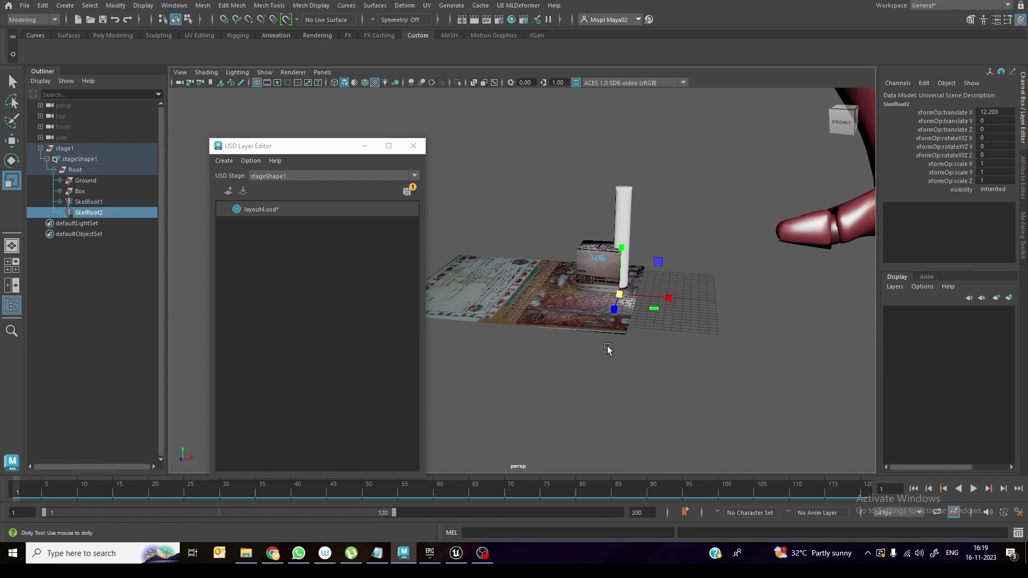
# Move the cylinder to X -9.082, scale it to 2.415 and tilt it 29.724° on Z.
pyautogui.click(107, 213)
pyautogui.press('w')
pyautogui.moveTo(649, 295); pyautogui.dragTo(528, 274)
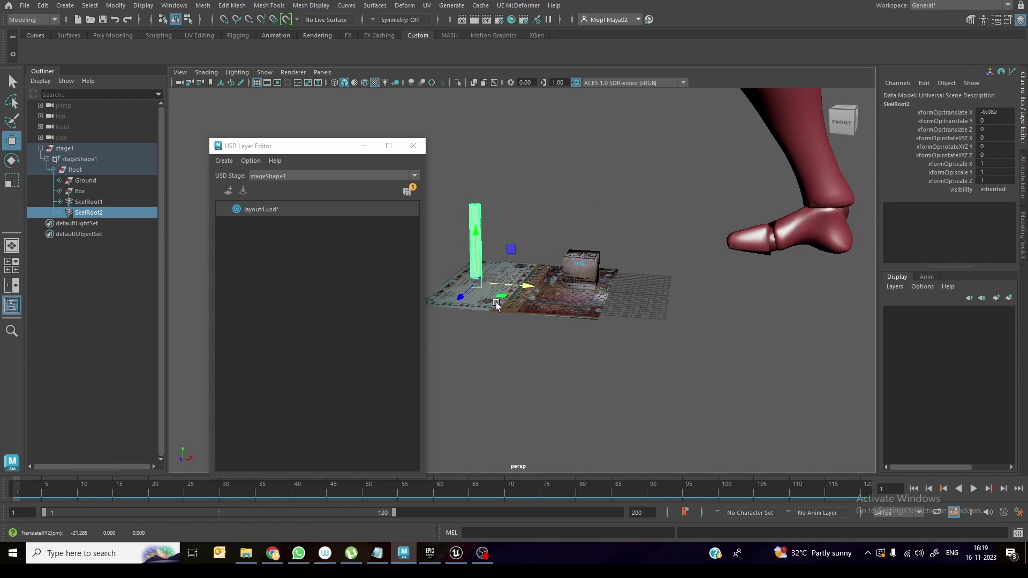
pyautogui.press('r')
pyautogui.moveTo(514, 269); pyautogui.dragTo(647, 243, button='middle')
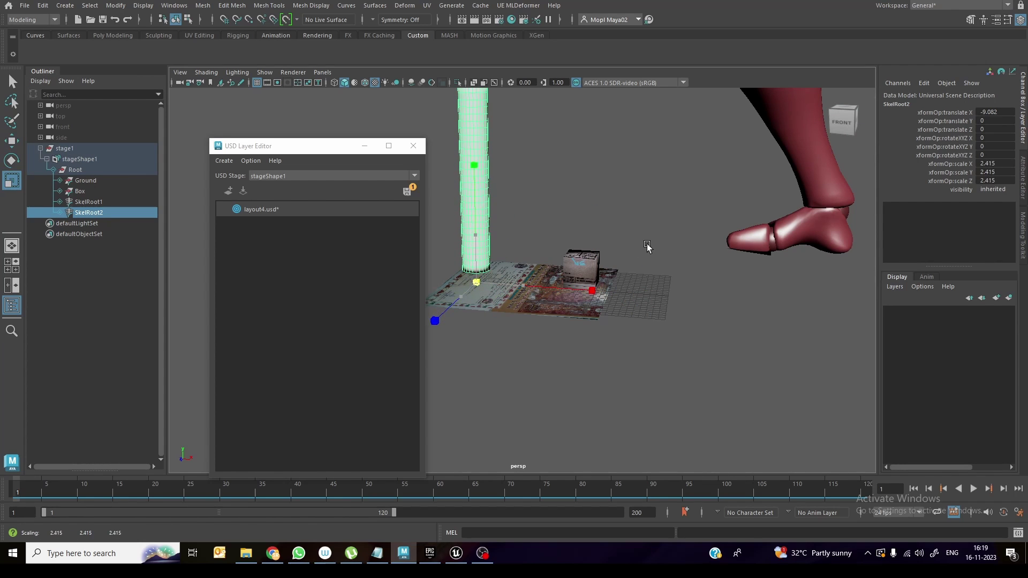
pyautogui.scroll(-3, 658, 290)
pyautogui.keyDown('alt'); pyautogui.moveTo(588, 304); pyautogui.dragTo(838, 211, button='right'); pyautogui.keyUp('alt')
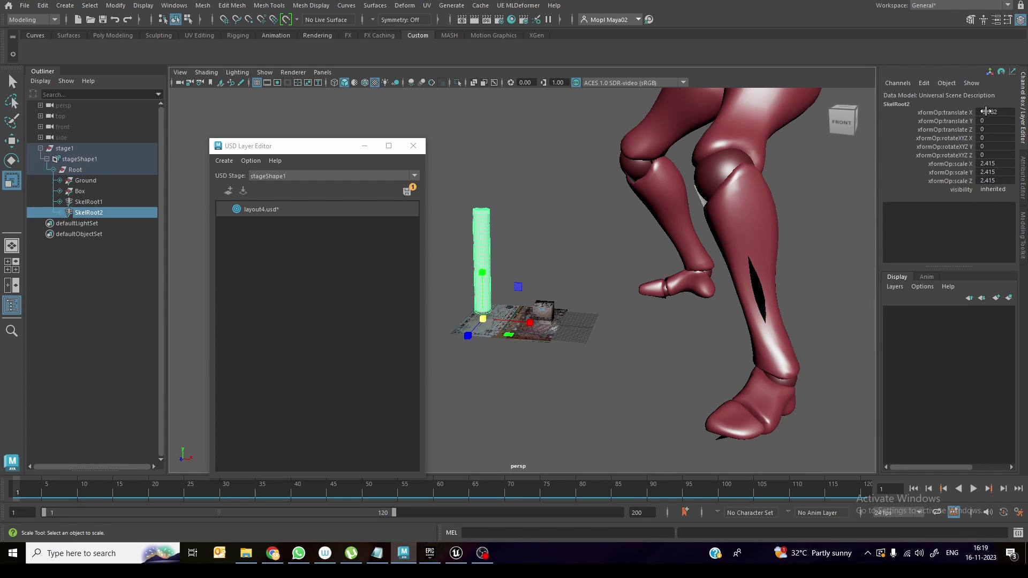
pyautogui.press('e')
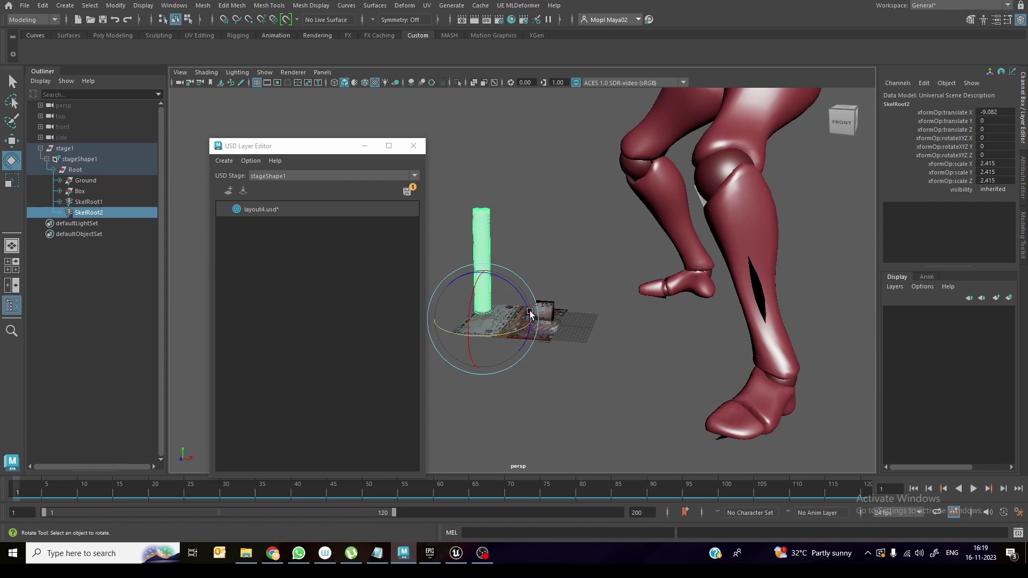
pyautogui.moveTo(522, 297); pyautogui.dragTo(490, 295)
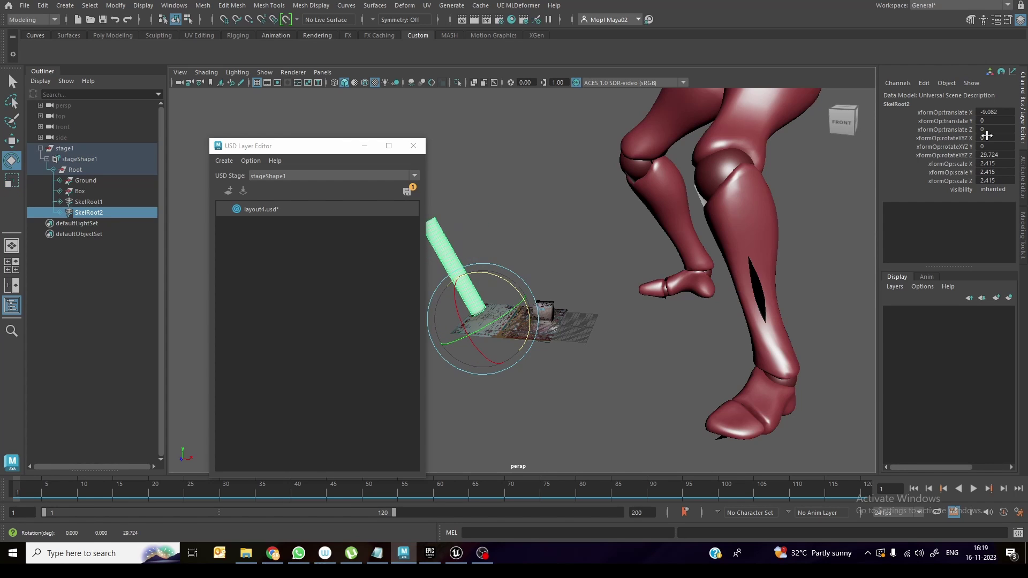
# Preview the animation and save layout4.usd, overwriting the existing file.
pyautogui.moveTo(333, 144); pyautogui.dragTo(308, 125)
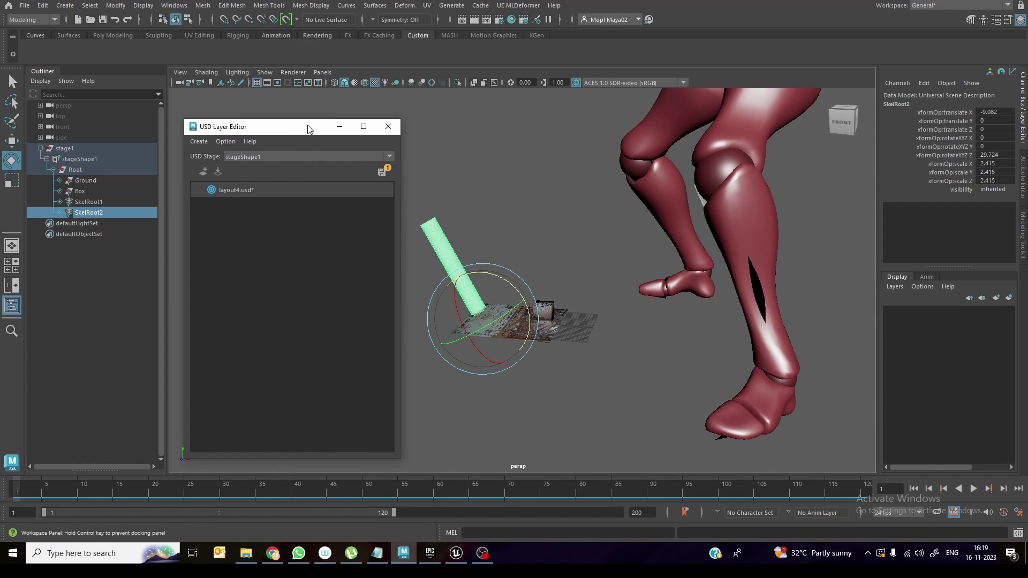
pyautogui.hotkey('alt', 'v')
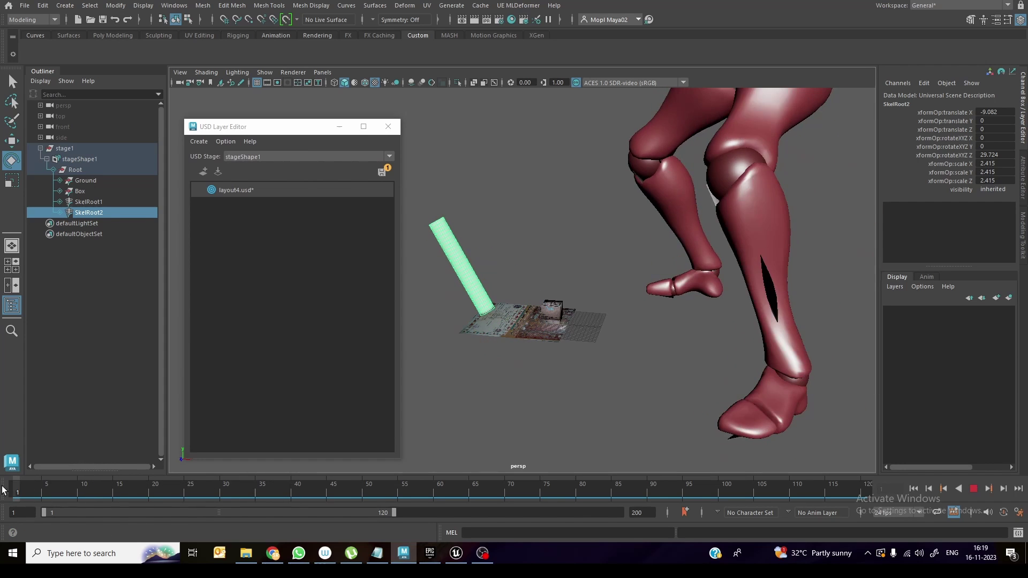
pyautogui.hotkey('alt', 'v')
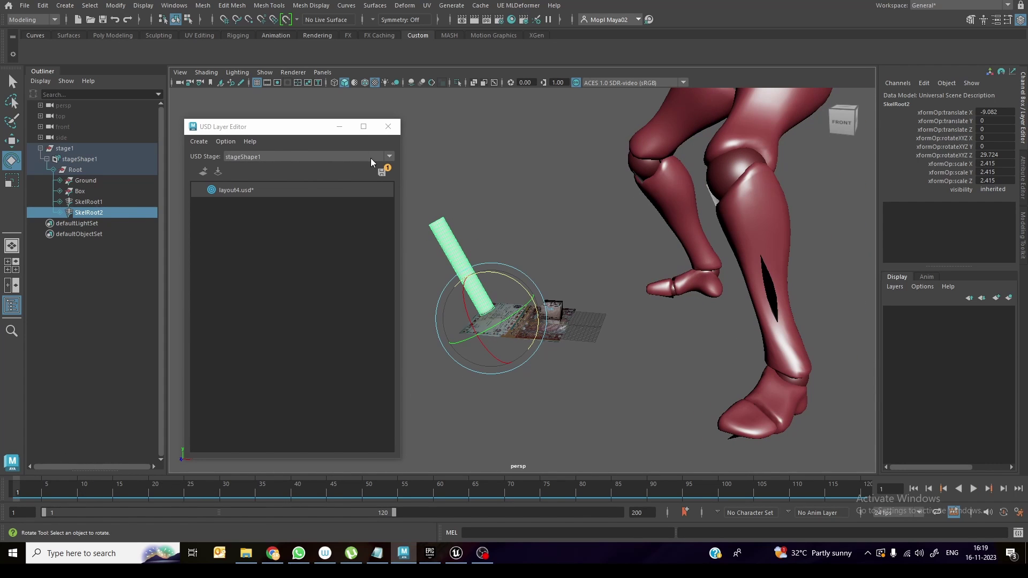
pyautogui.click(383, 171)
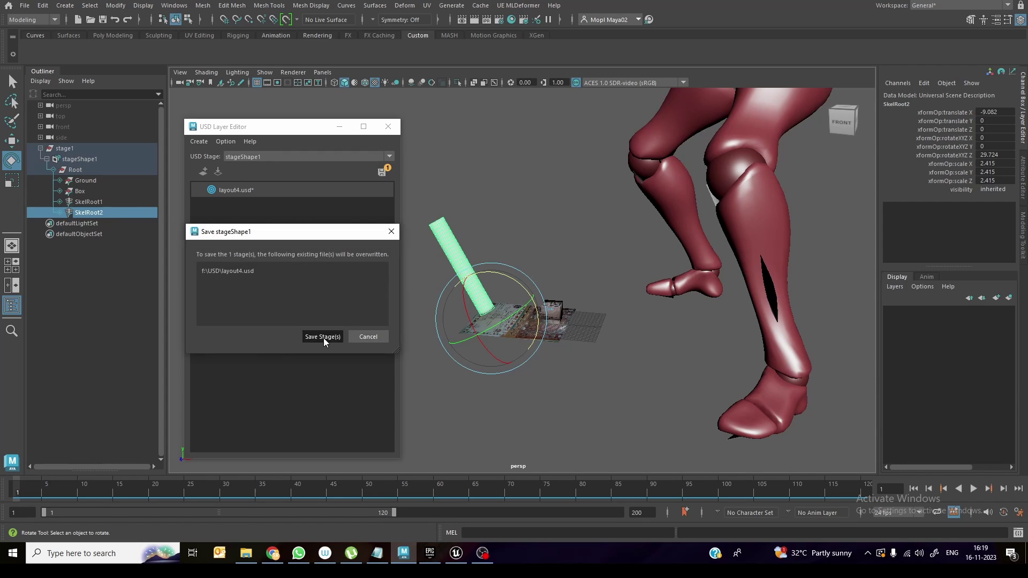
pyautogui.click(323, 338)
pyautogui.click(568, 399)
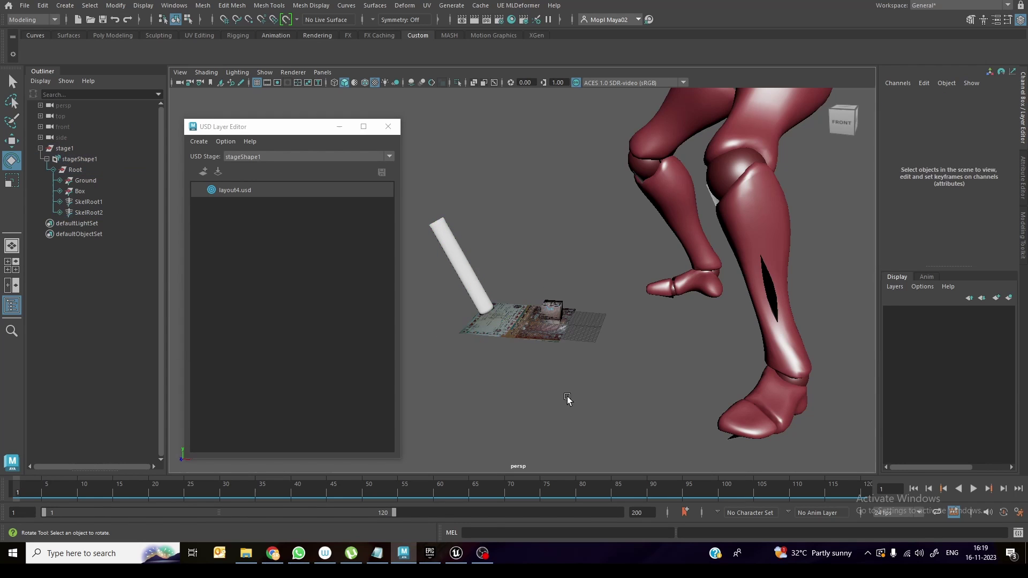
# In Unreal Engine, close the loaded stage and reopen layout4.usd.
pyautogui.click(457, 555)
pyautogui.click(120, 299)
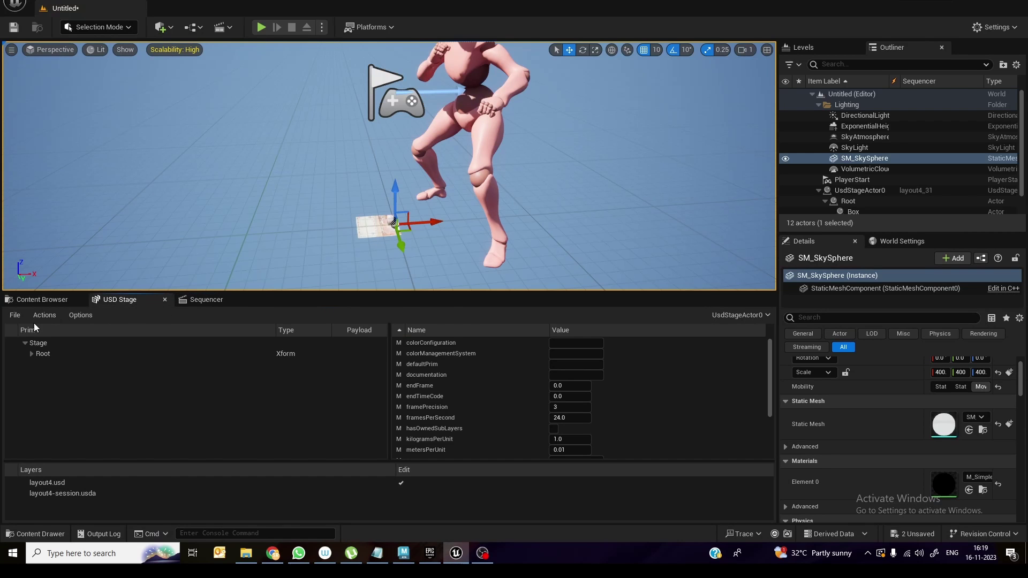
pyautogui.click(15, 316)
pyautogui.click(25, 436)
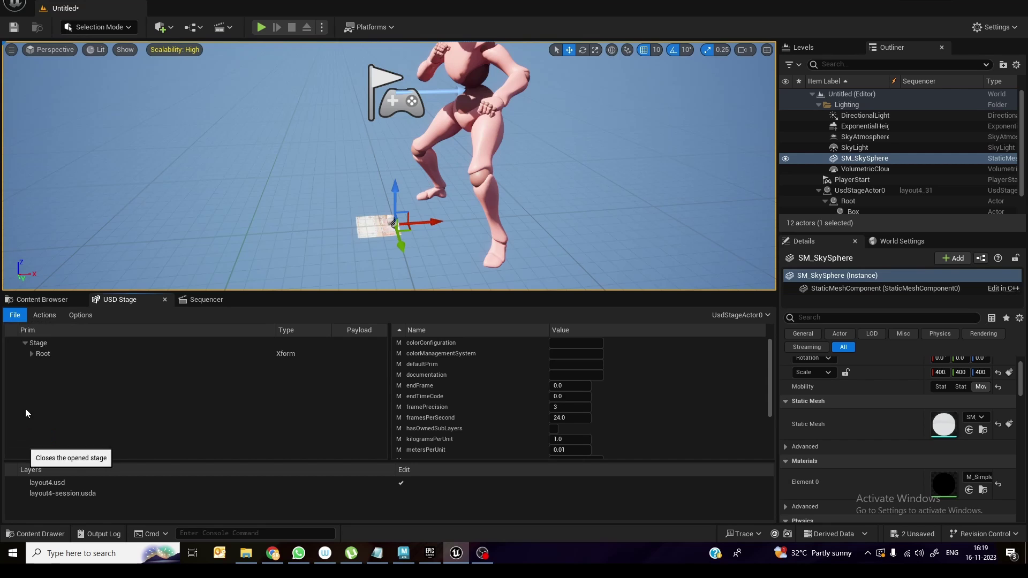
pyautogui.click(15, 315)
pyautogui.click(27, 356)
pyautogui.scroll(-3, 230, 182)
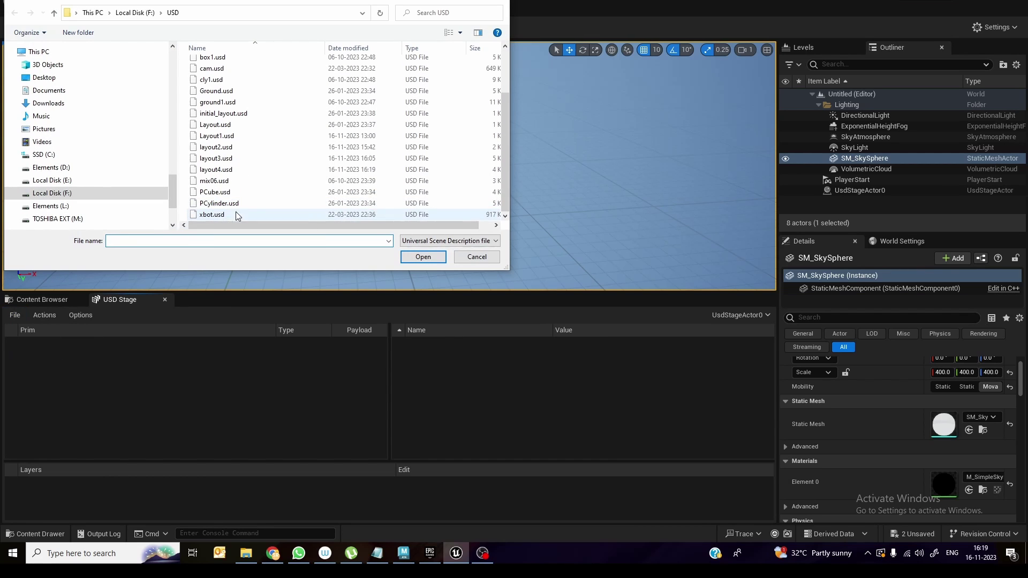
pyautogui.click(216, 170)
pyautogui.doubleClick(231, 172)
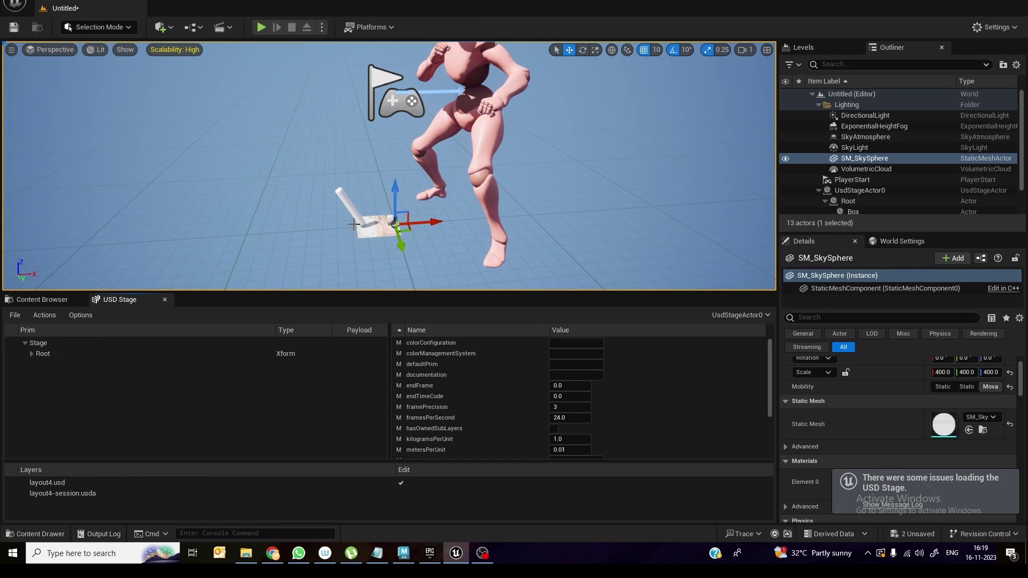
# Open UsdStageActor0's level sequence and play the tilted cylinder and character animation.
pyautogui.click(861, 192)
pyautogui.doubleClick(944, 464)
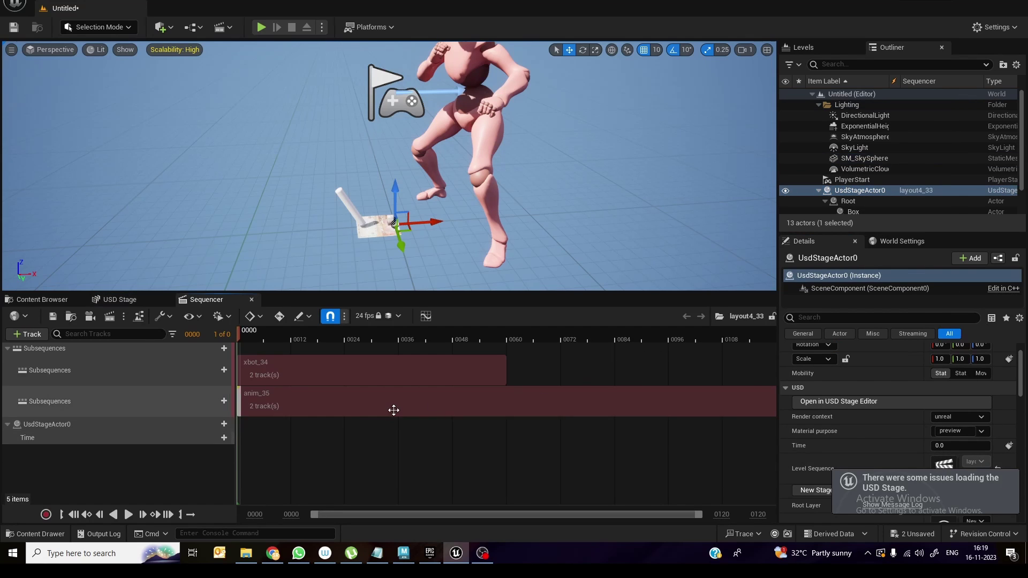
pyautogui.click(129, 515)
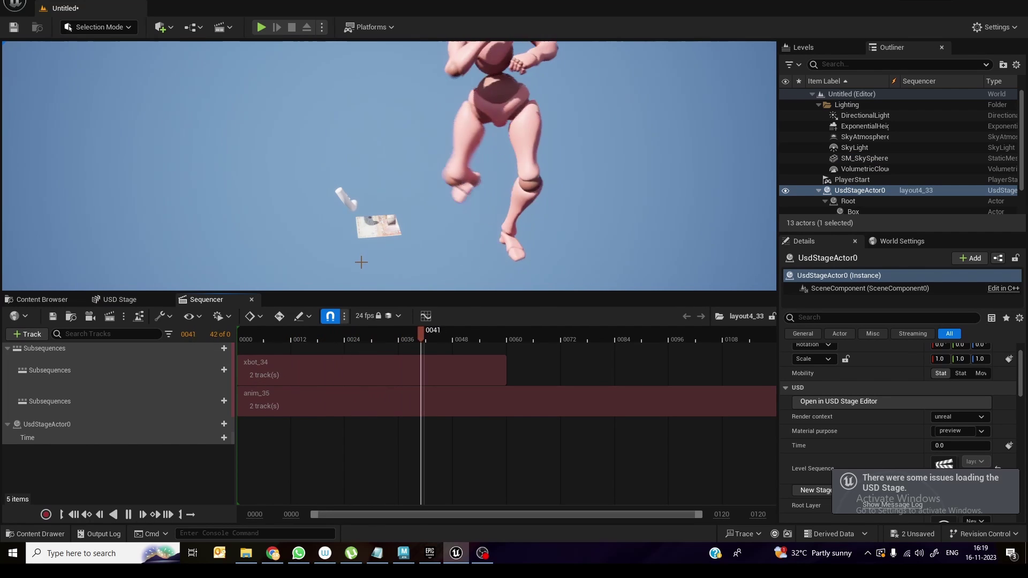